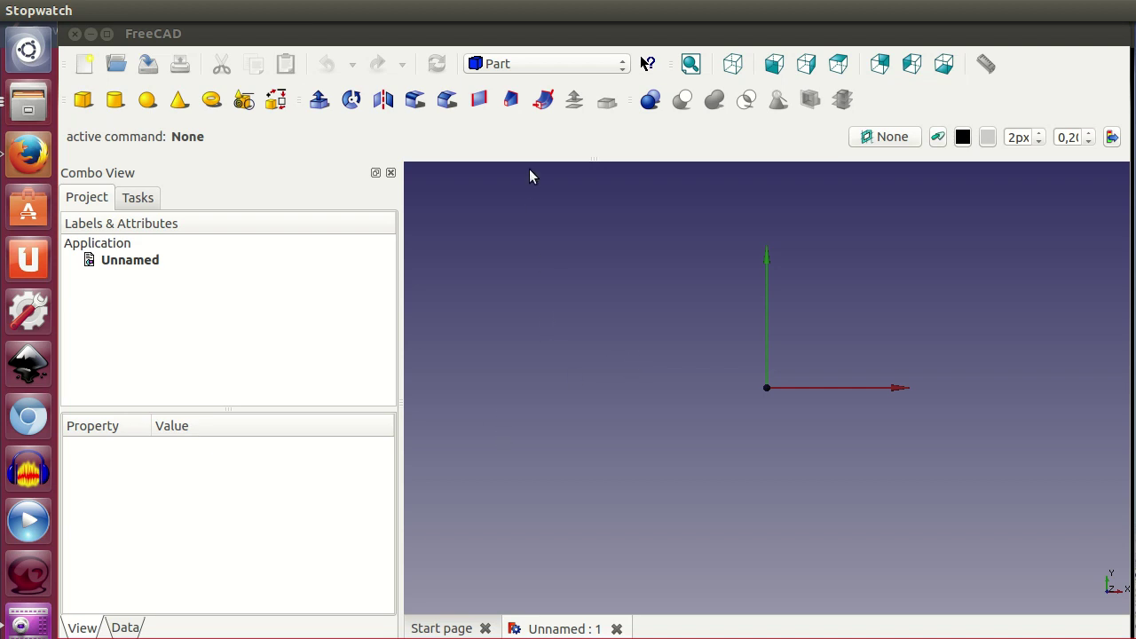
# Activate the Part Design workbench and launch Create sketch to choose a plane
pyautogui.click(497, 67)
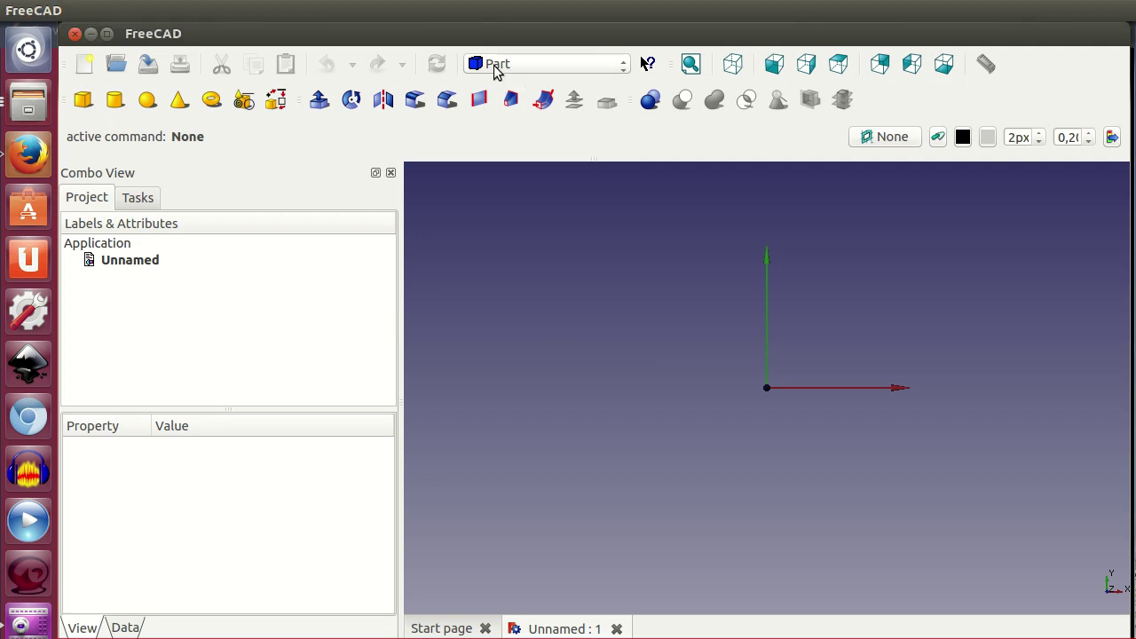
pyautogui.click(546, 299)
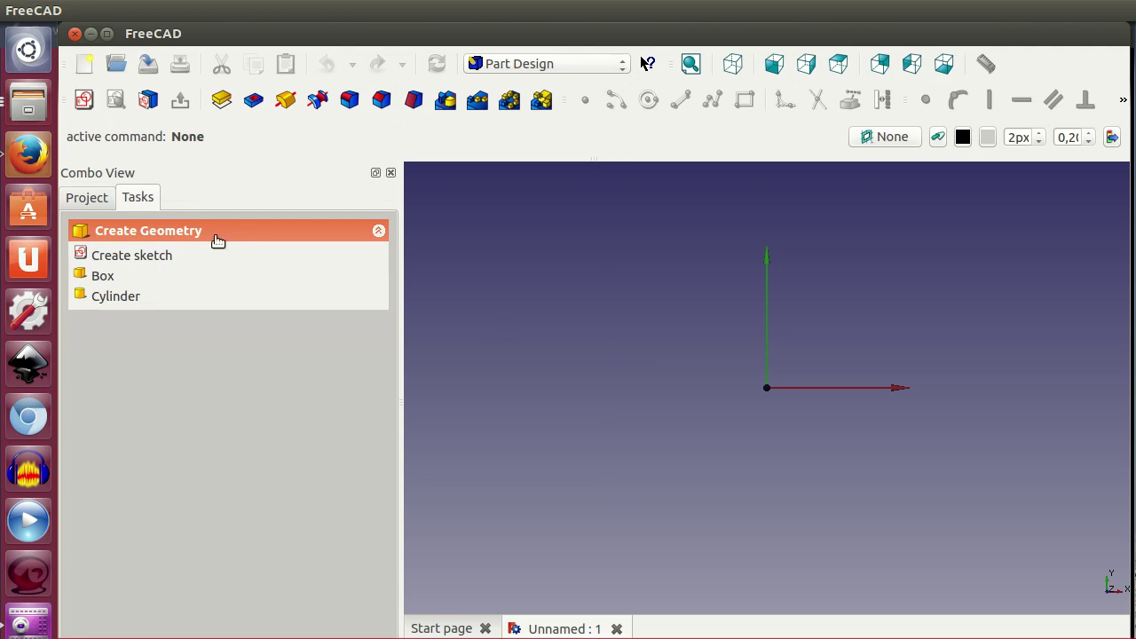
pyautogui.click(85, 100)
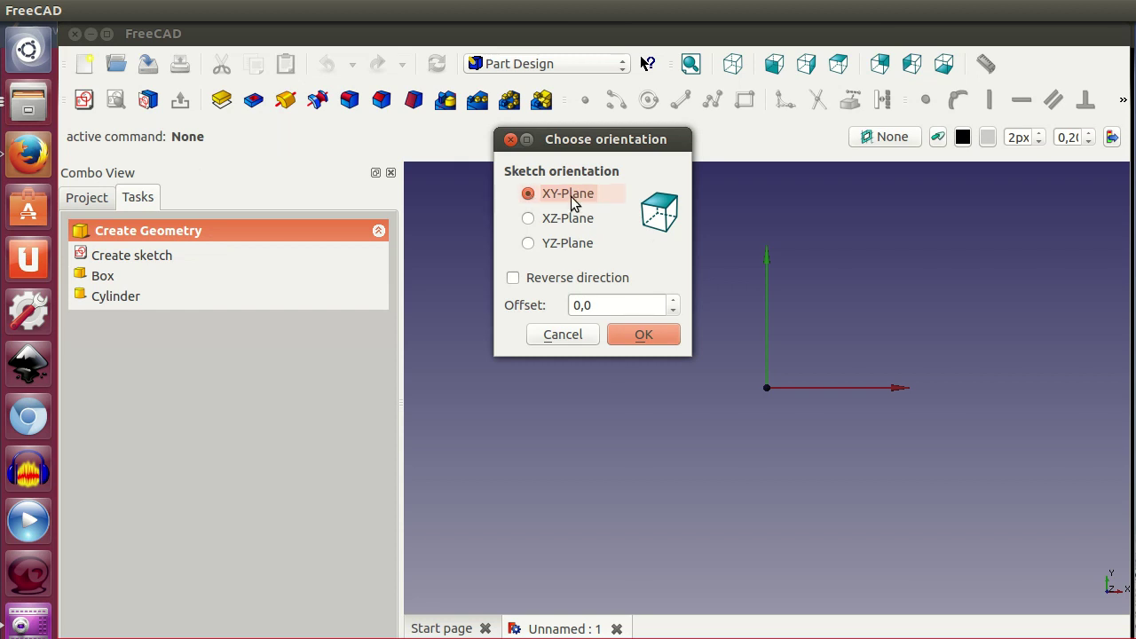
# Start the sketch on XY-Plane with the polyline tool, auto constraints off and grid snap on
pyautogui.click(646, 335)
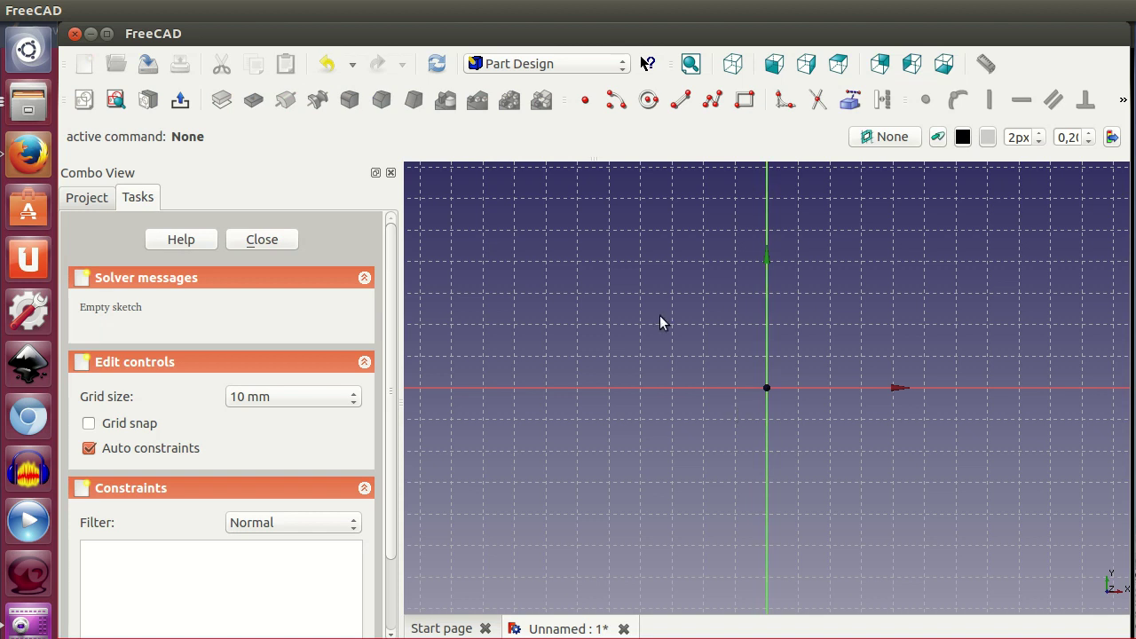
pyautogui.click(717, 103)
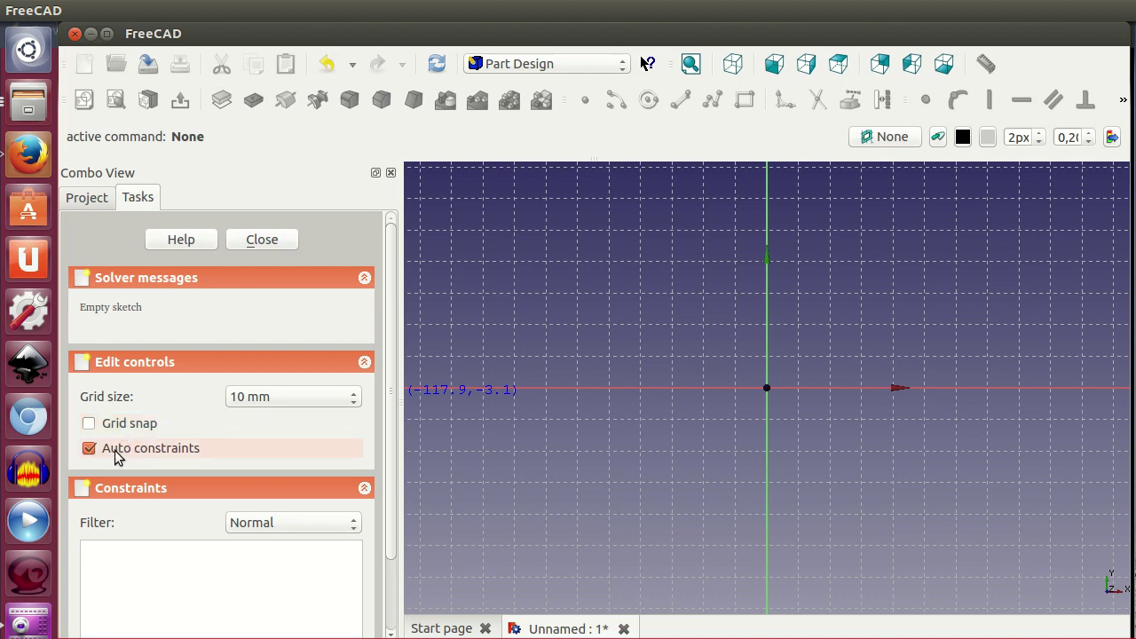
pyautogui.click(115, 450)
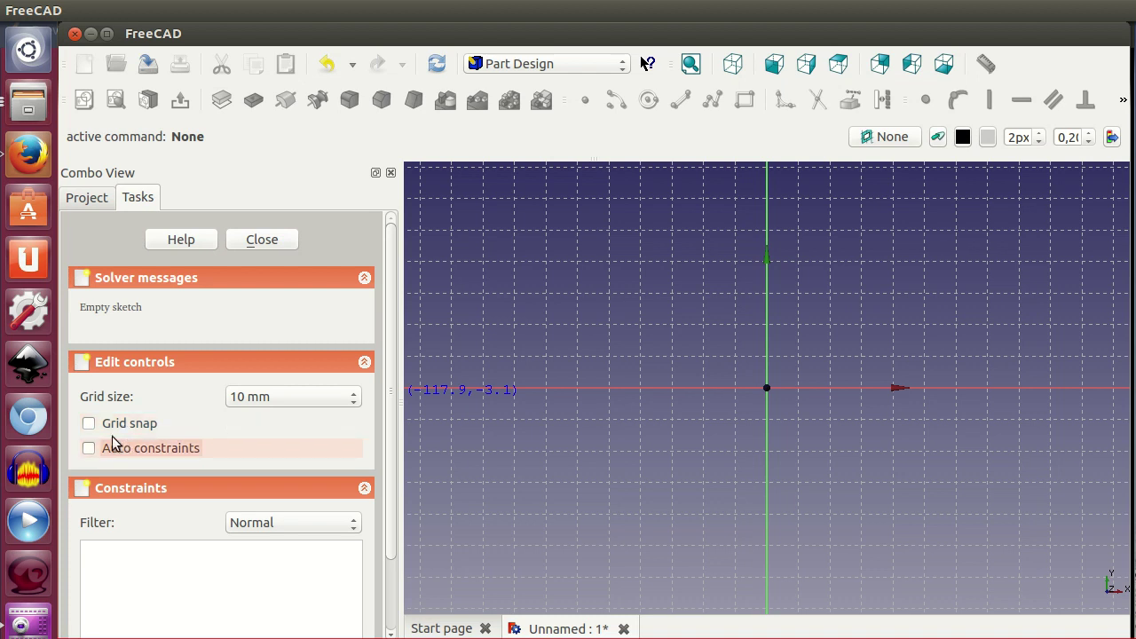
pyautogui.click(111, 423)
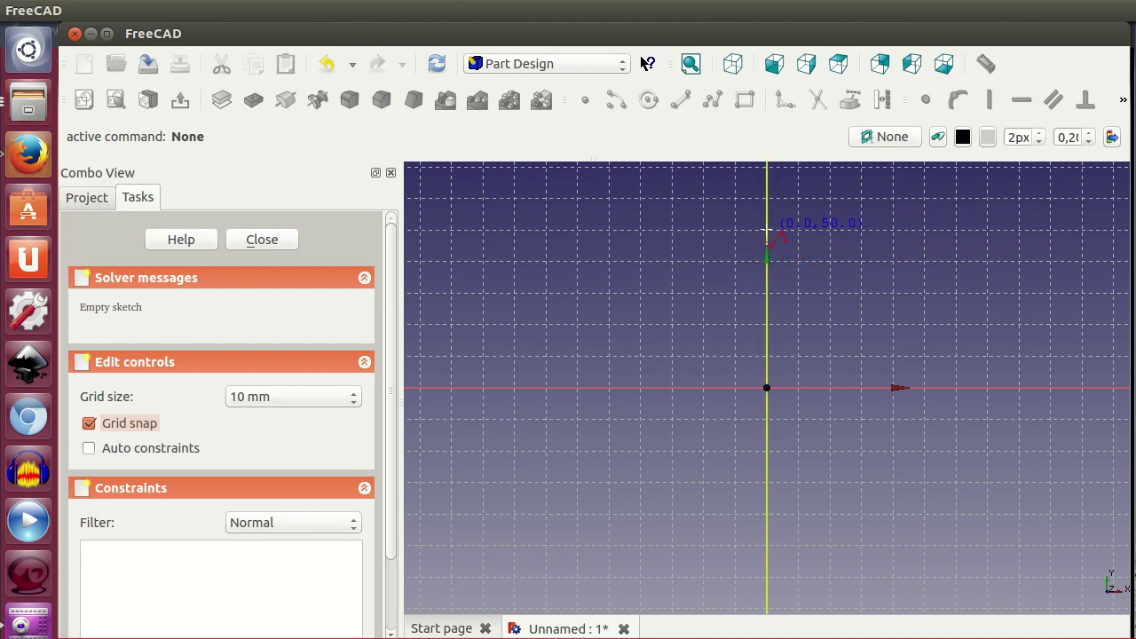
# Draw the twelve-corner star polyline around the origin, closing it at the top point
pyautogui.click(767, 200)
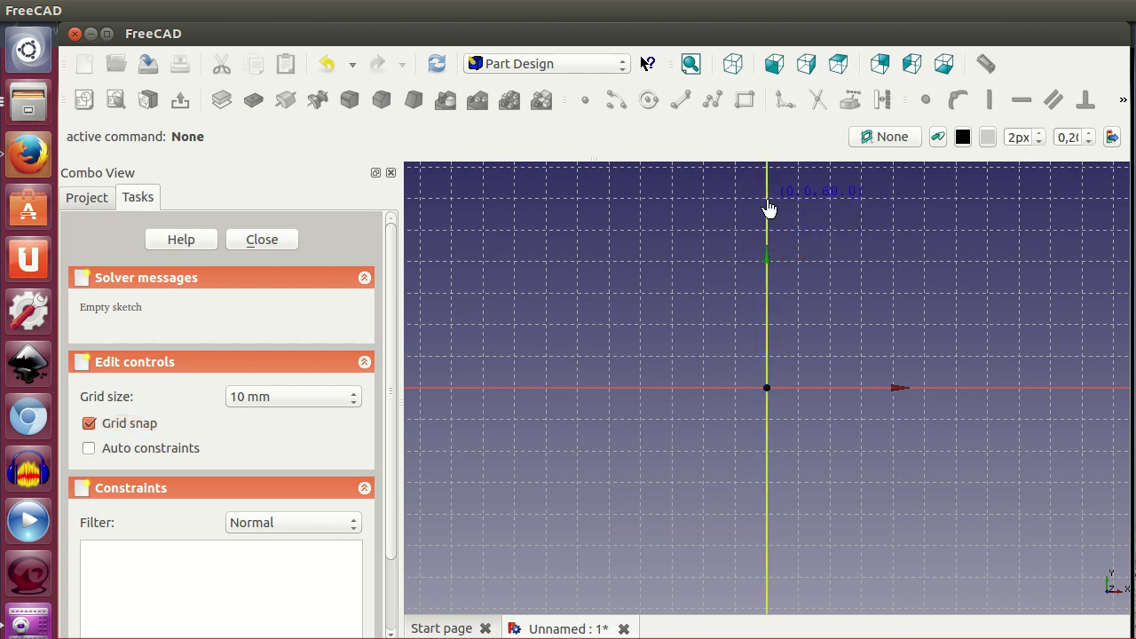
pyautogui.click(812, 324)
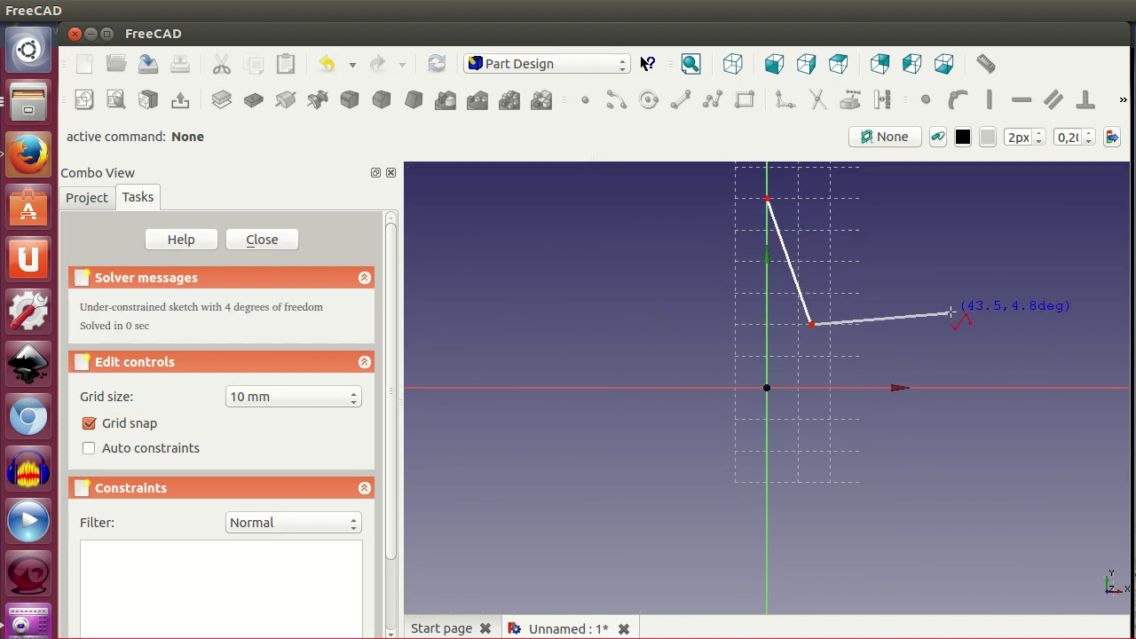
pyautogui.click(950, 307)
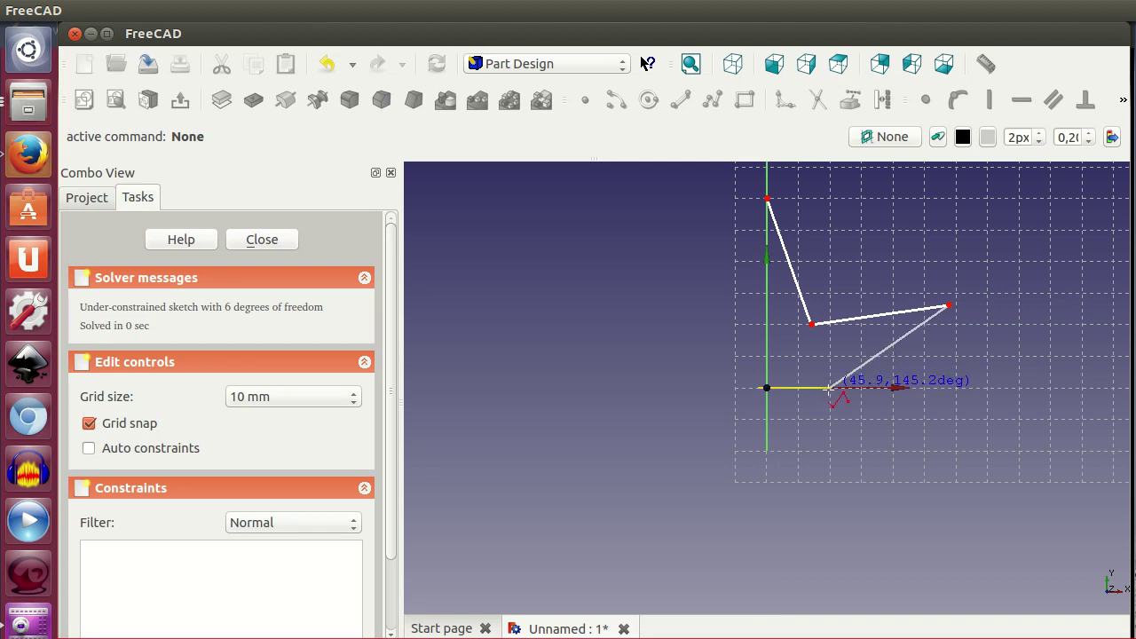
pyautogui.click(830, 388)
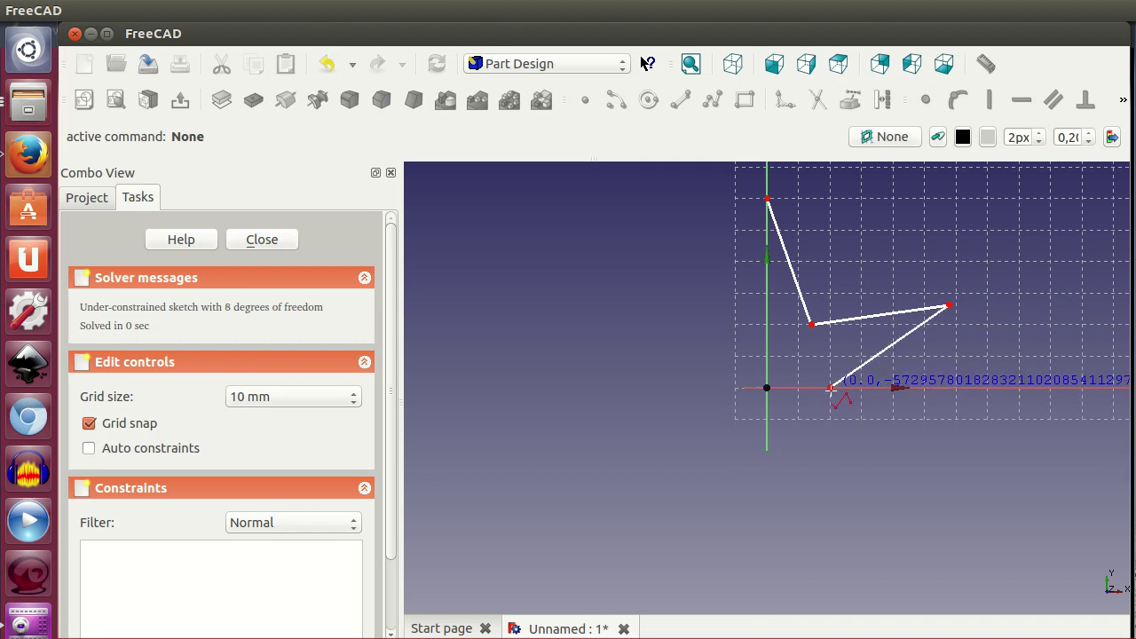
pyautogui.click(942, 457)
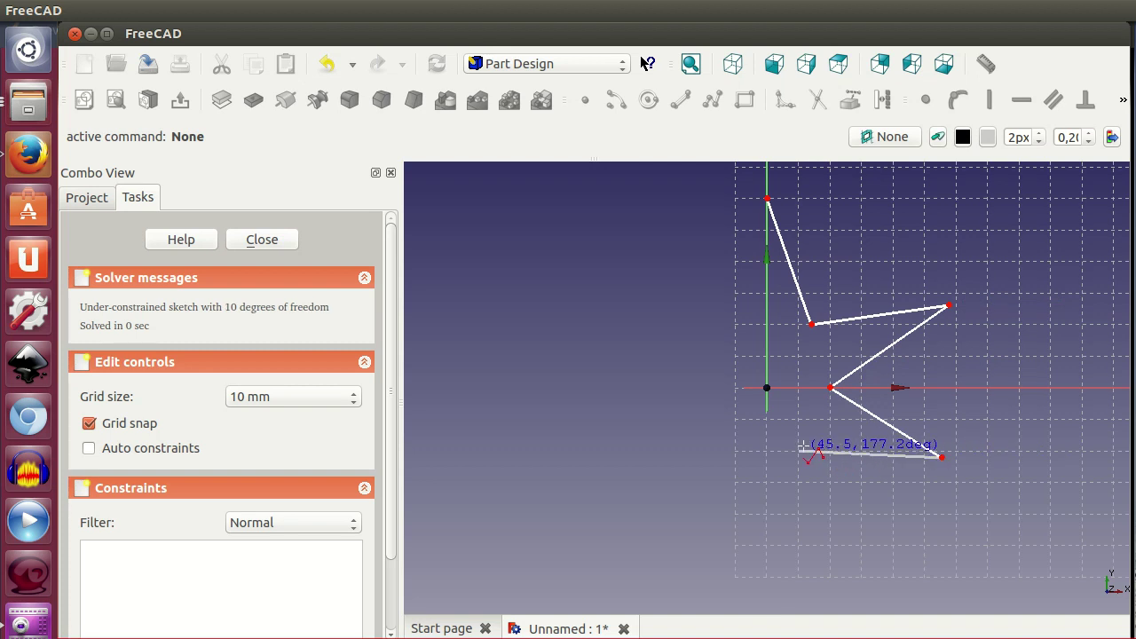
pyautogui.click(798, 444)
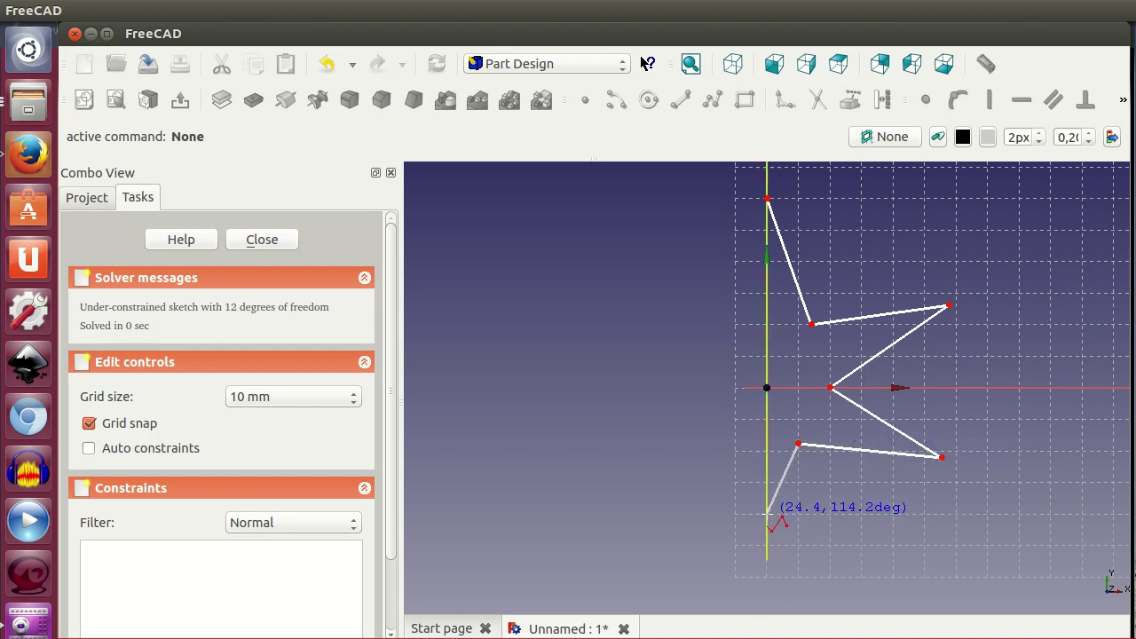
pyautogui.click(767, 513)
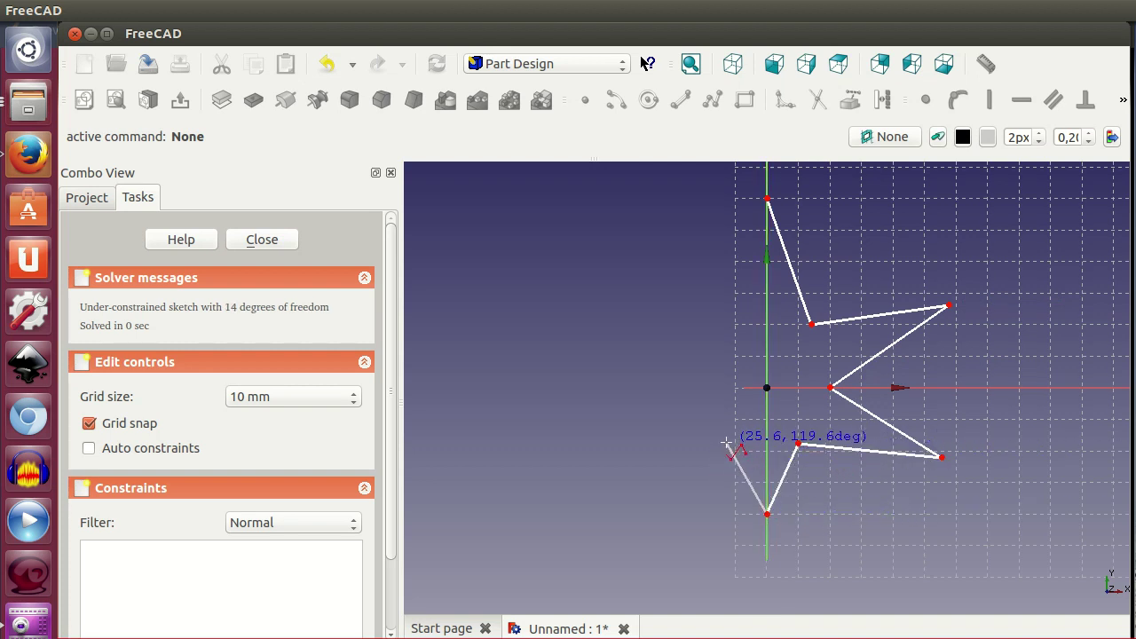
pyautogui.click(729, 444)
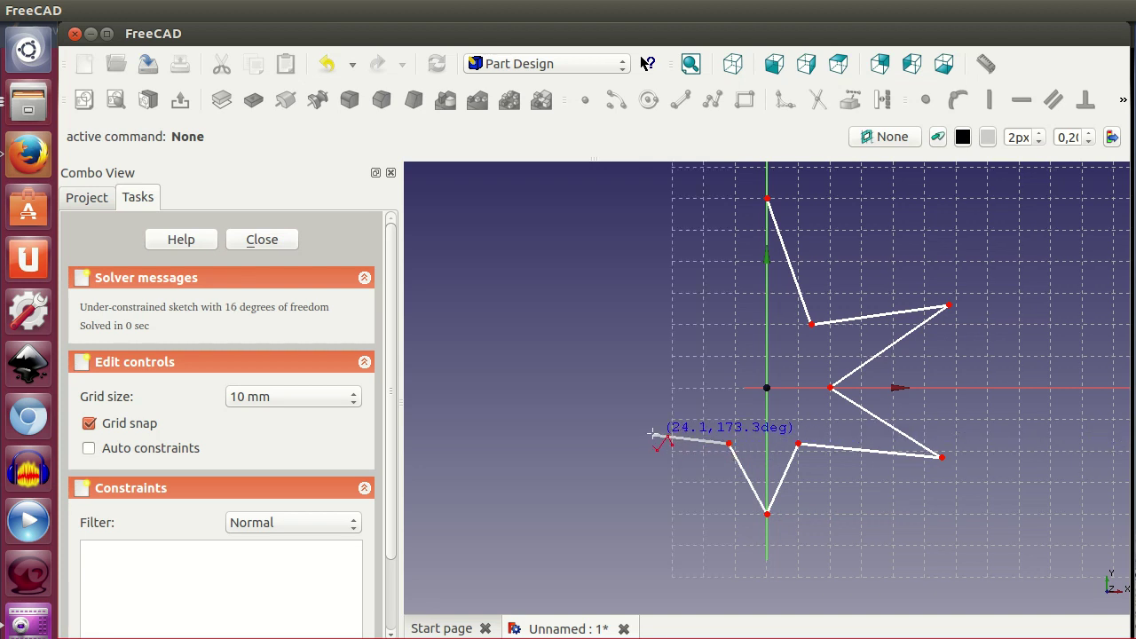
pyautogui.click(609, 451)
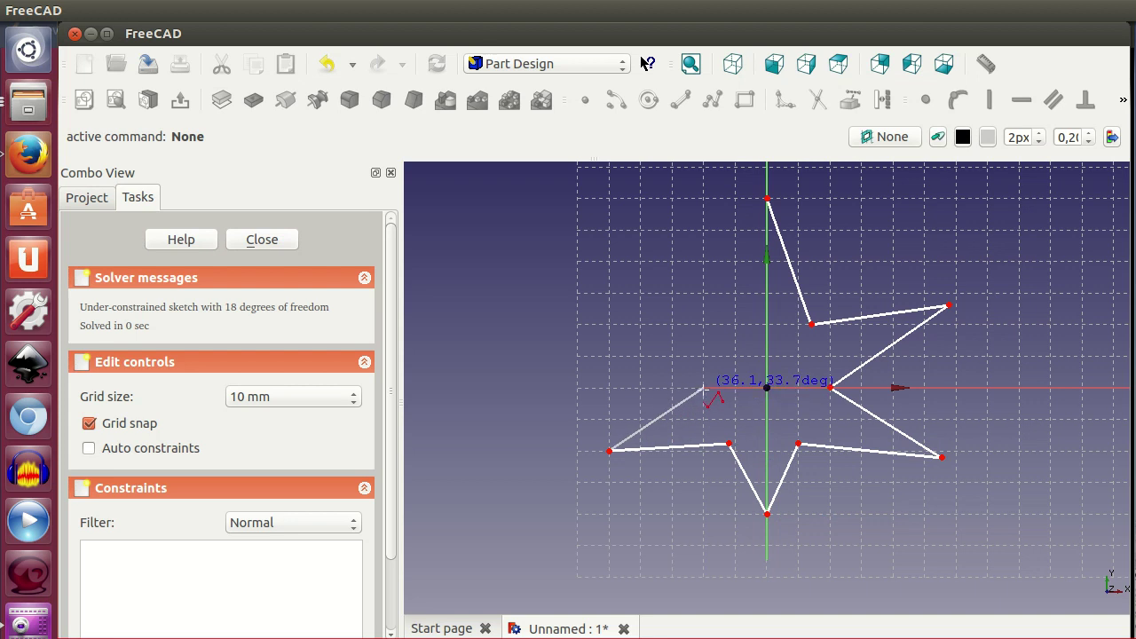
pyautogui.click(703, 387)
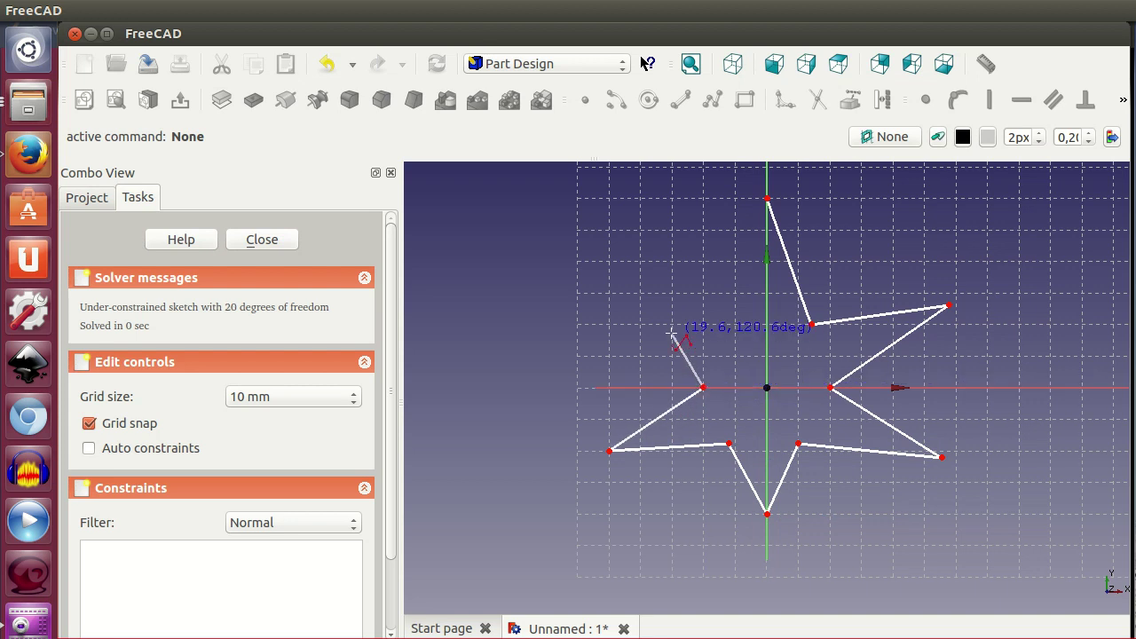
pyautogui.click(610, 285)
pyautogui.click(735, 324)
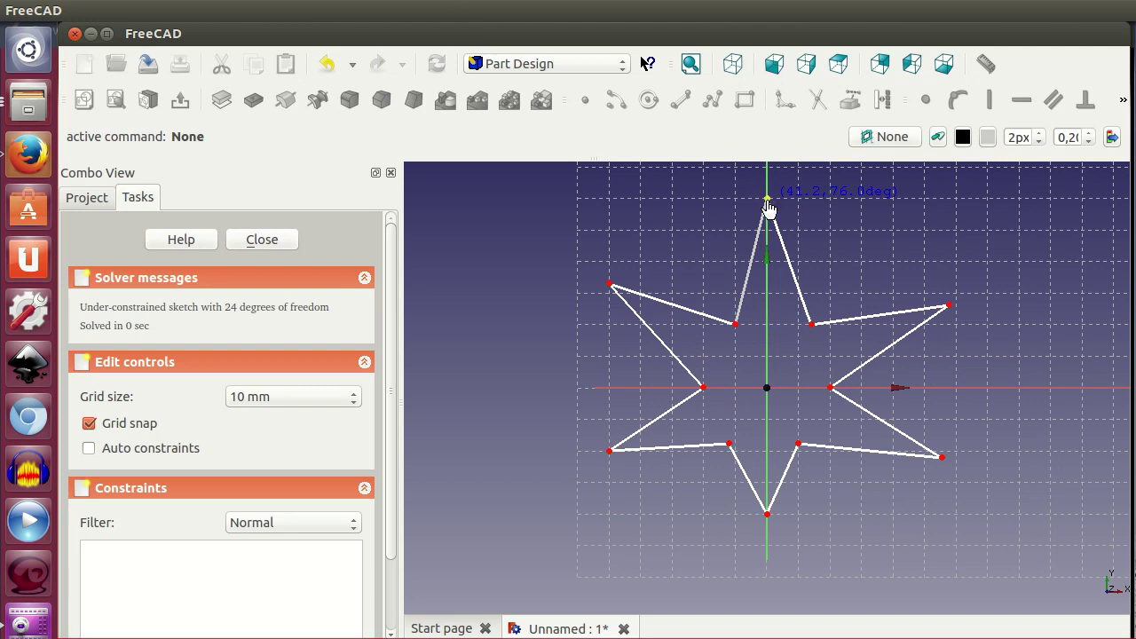
pyautogui.click(767, 199)
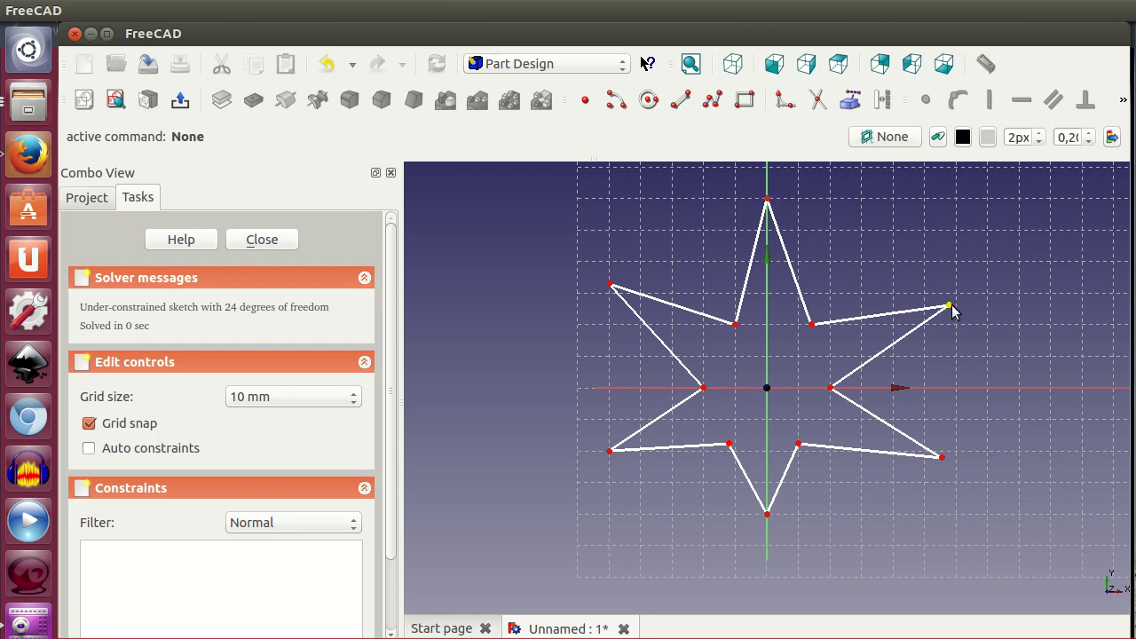
# Drag the star tips: right tip to (50, 30), bottom tip to (0, -50), lower-left nudged
pyautogui.moveTo(948, 306)
pyautogui.mouseDown()
pyautogui.moveTo(964, 285)
pyautogui.moveTo(957, 299)
pyautogui.mouseUp()
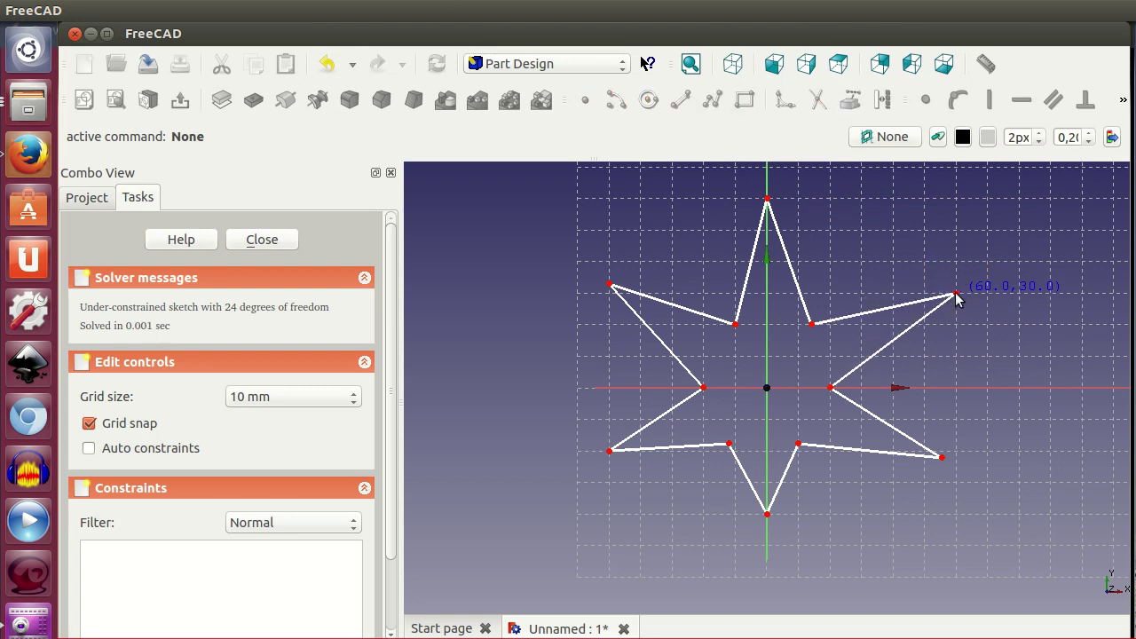
pyautogui.moveTo(943, 460)
pyautogui.mouseDown()
pyautogui.moveTo(939, 482)
pyautogui.moveTo(925, 483)
pyautogui.mouseUp()
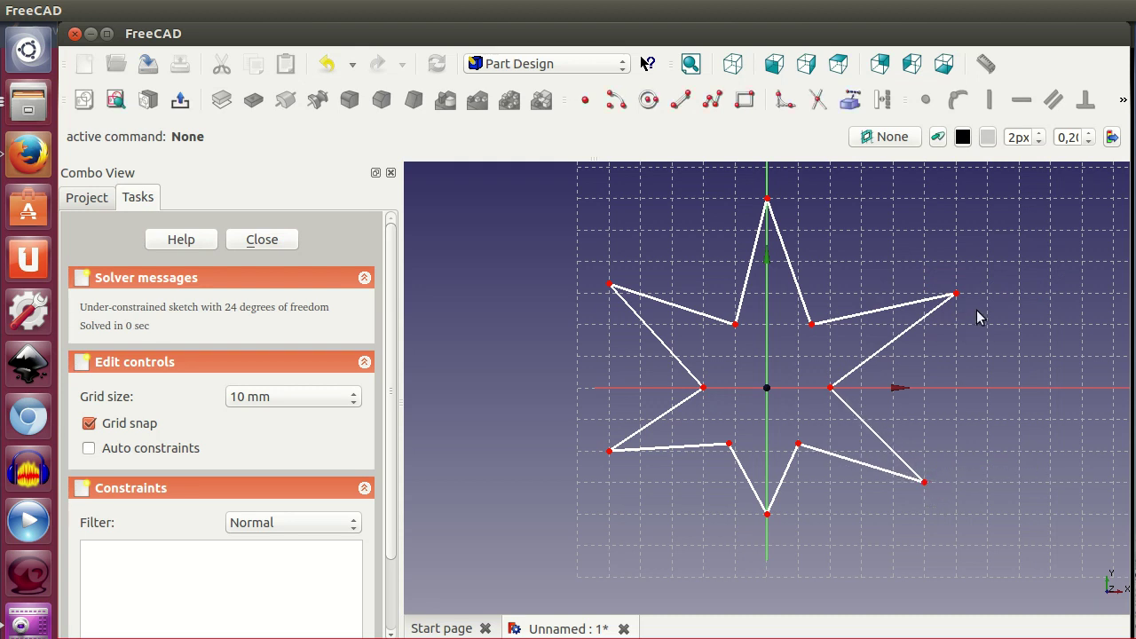
pyautogui.moveTo(956, 295); pyautogui.dragTo(927, 298)
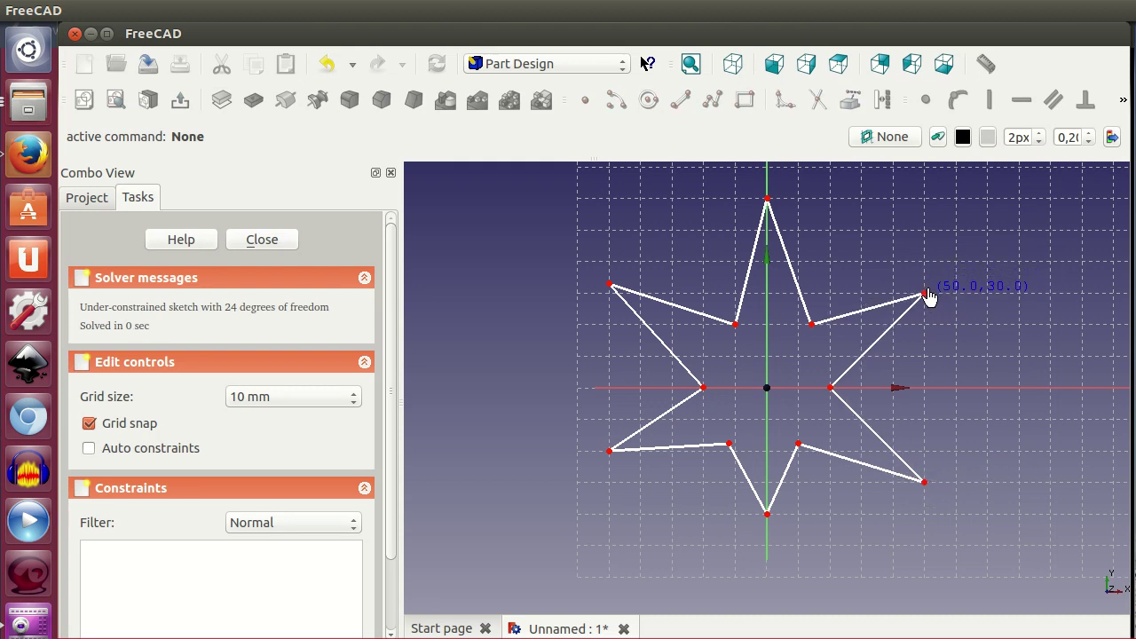
pyautogui.moveTo(767, 515); pyautogui.dragTo(768, 549)
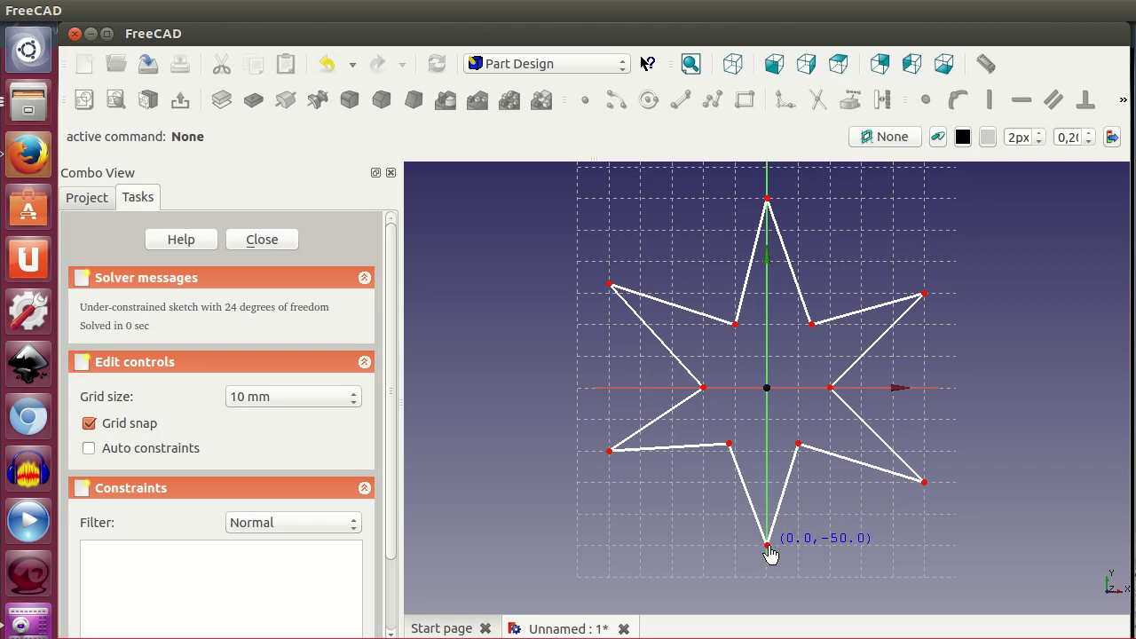
pyautogui.moveTo(607, 451); pyautogui.dragTo(626, 465)
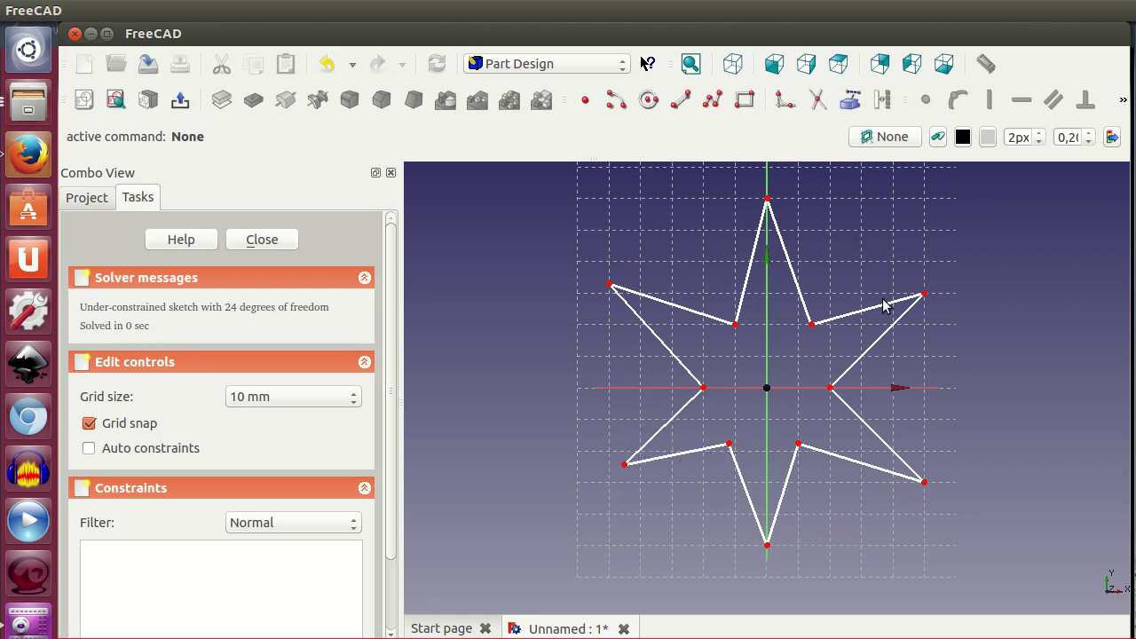
# Close the star sketch and show it in isometric view with the model tree
pyautogui.click(280, 242)
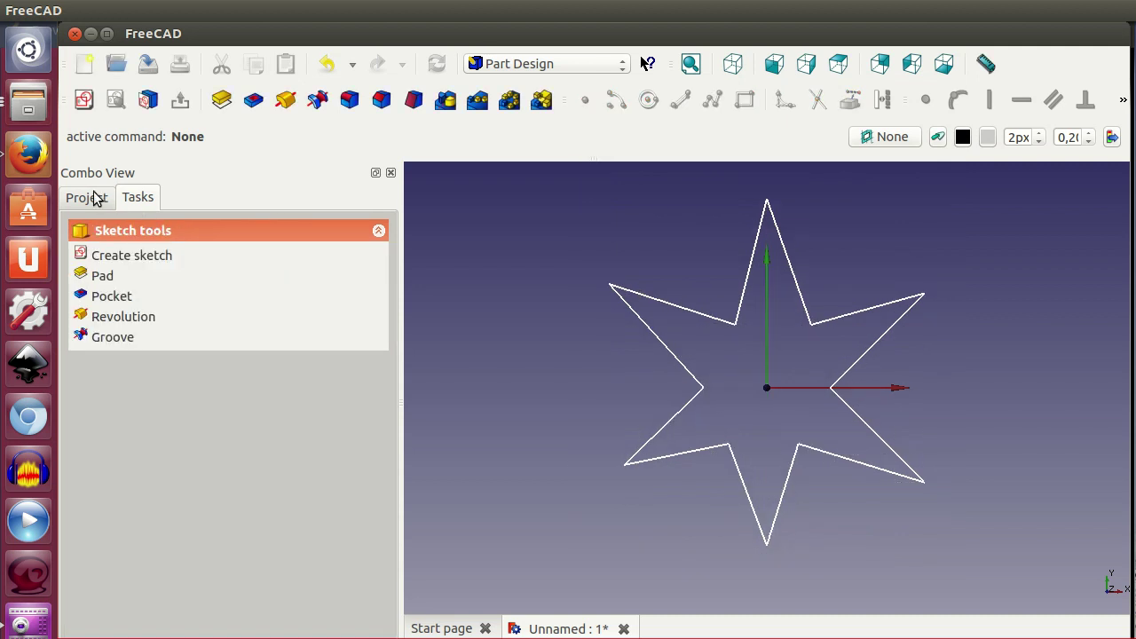
pyautogui.click(92, 197)
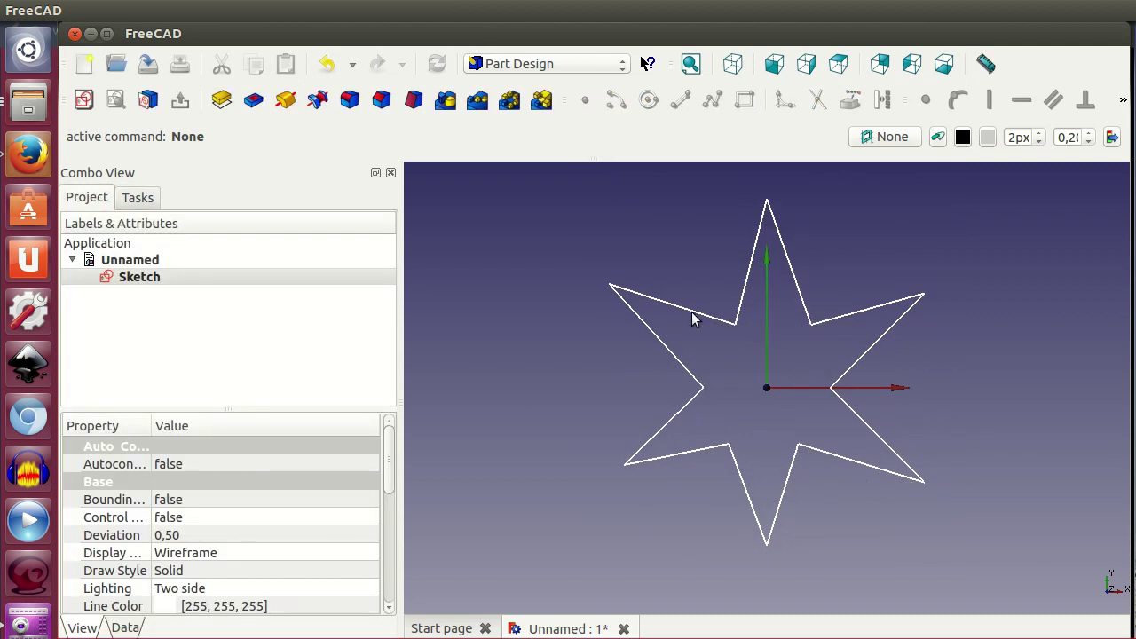
pyautogui.click(734, 63)
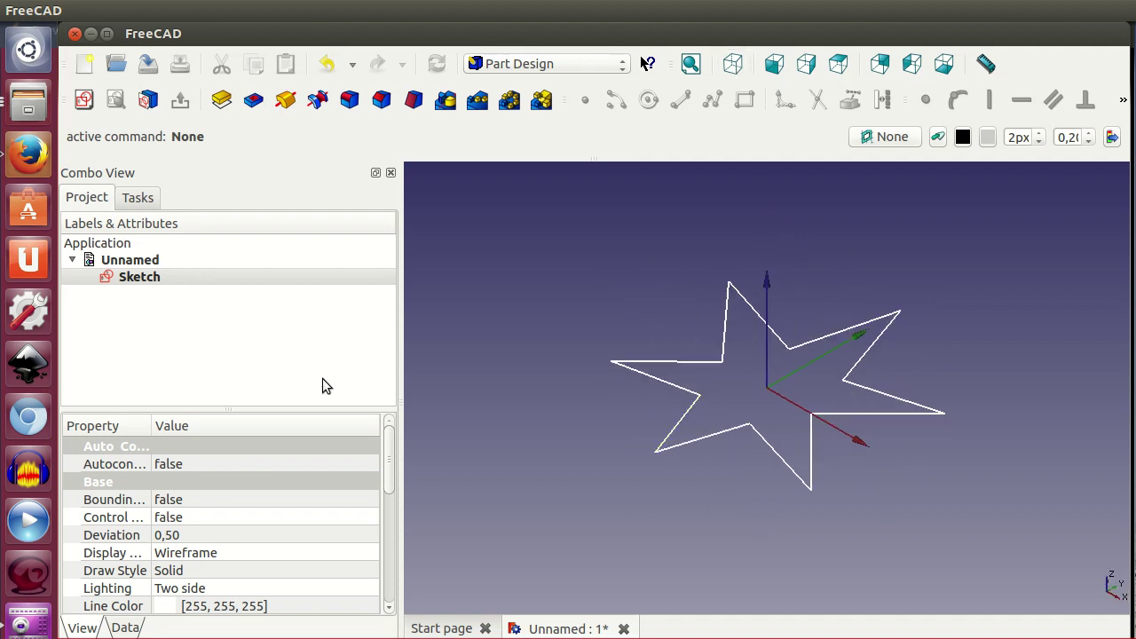
# Rename the sketch to 'boceto-estrella'
pyautogui.click(217, 274)
pyautogui.click(217, 273)
pyautogui.write('boceto-estrella')
pyautogui.press('Return')
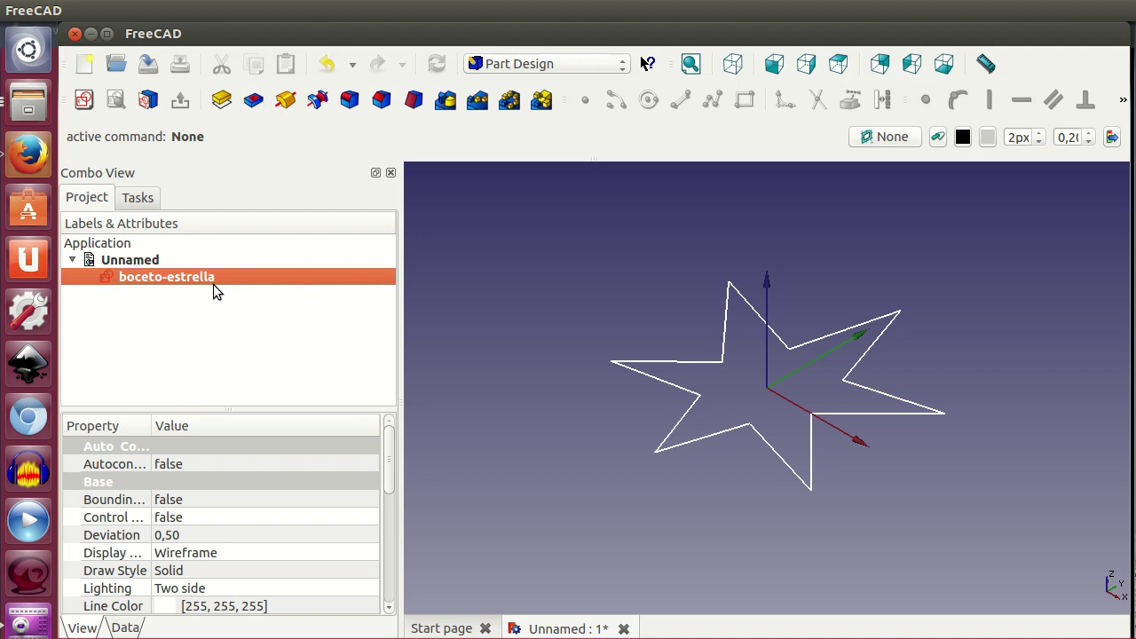
# Pad the boceto-estrella sketch with a length of 20 mm
pyautogui.click(222, 100)
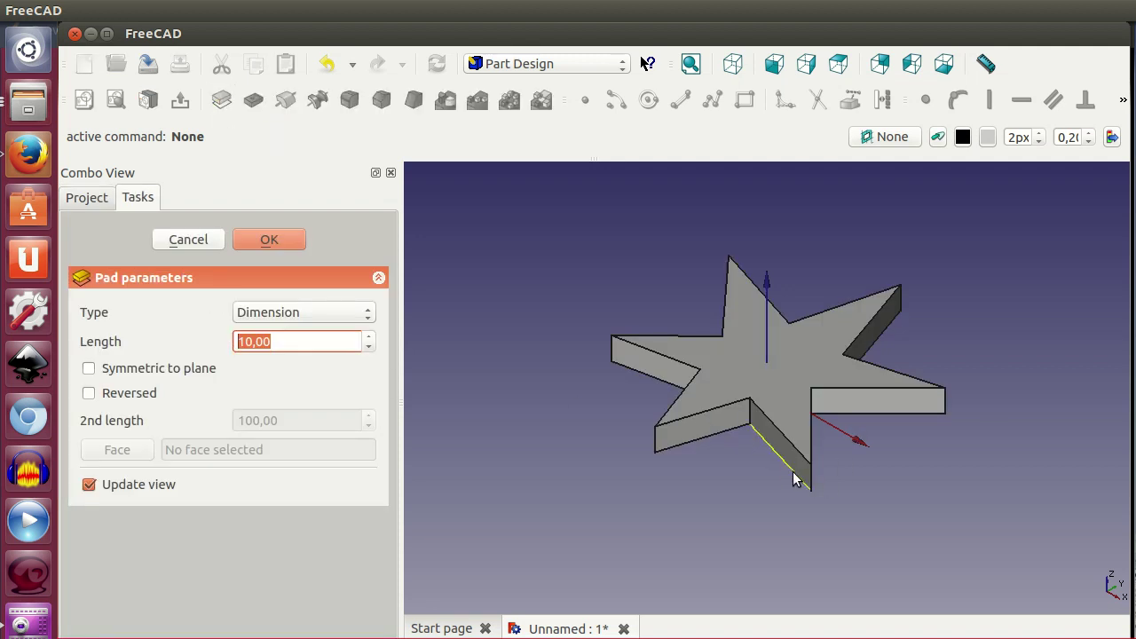
pyautogui.click(321, 343)
pyautogui.scroll(10, 321, 343)
pyautogui.scroll(10, 320, 343)
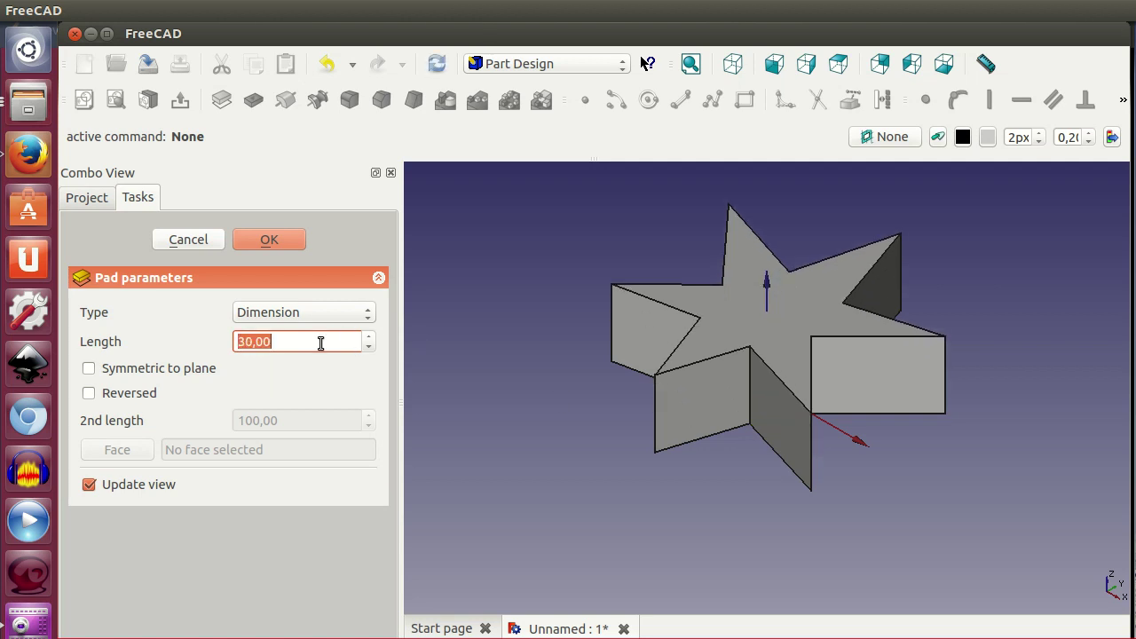
pyautogui.scroll(-10, 320, 343)
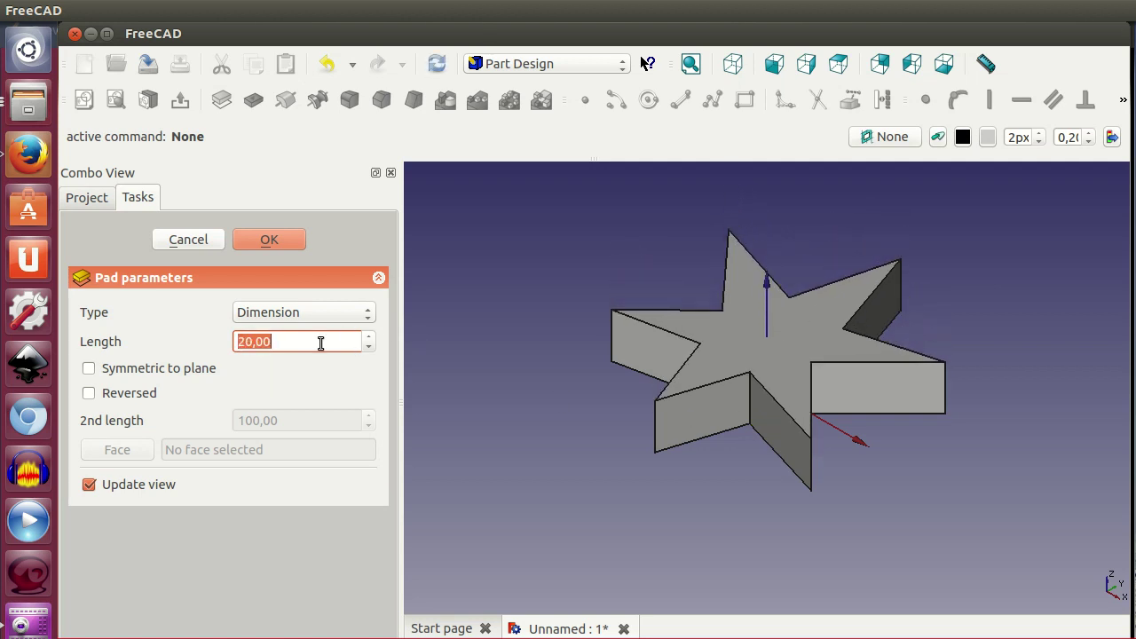
pyautogui.click(271, 239)
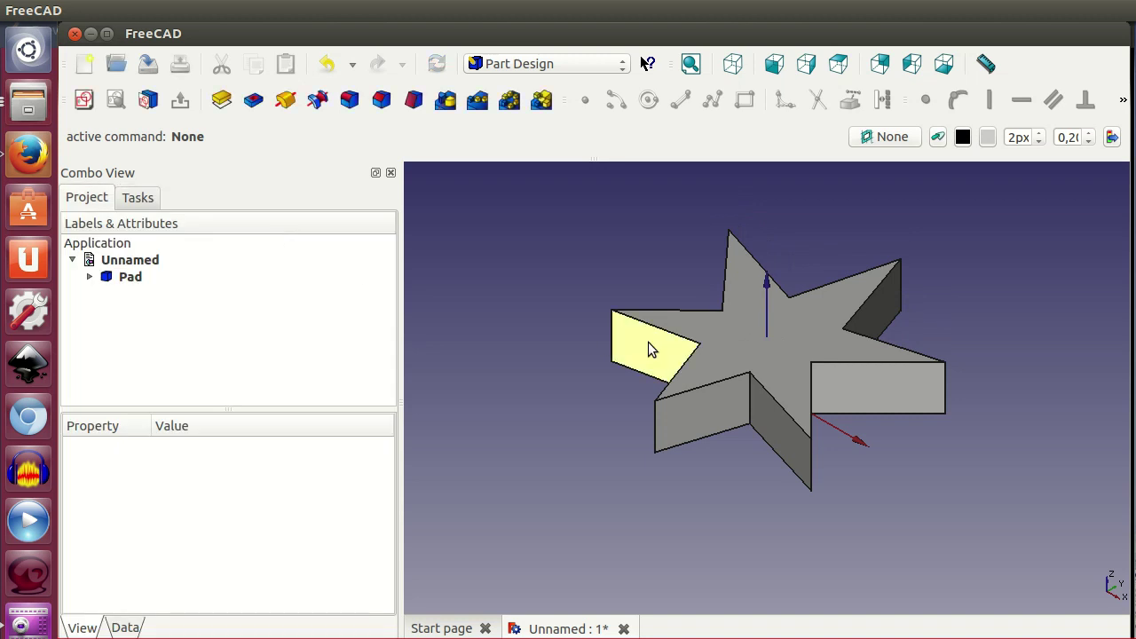
# Rename the Pad feature to 'Estrella' and review its Data properties (Length 20 mm)
pyautogui.moveTo(812, 475)
pyautogui.mouseDown(button='middle')
pyautogui.moveTo(772, 438)
pyautogui.moveTo(819, 471)
pyautogui.mouseUp(button='middle')
pyautogui.click(88, 276)
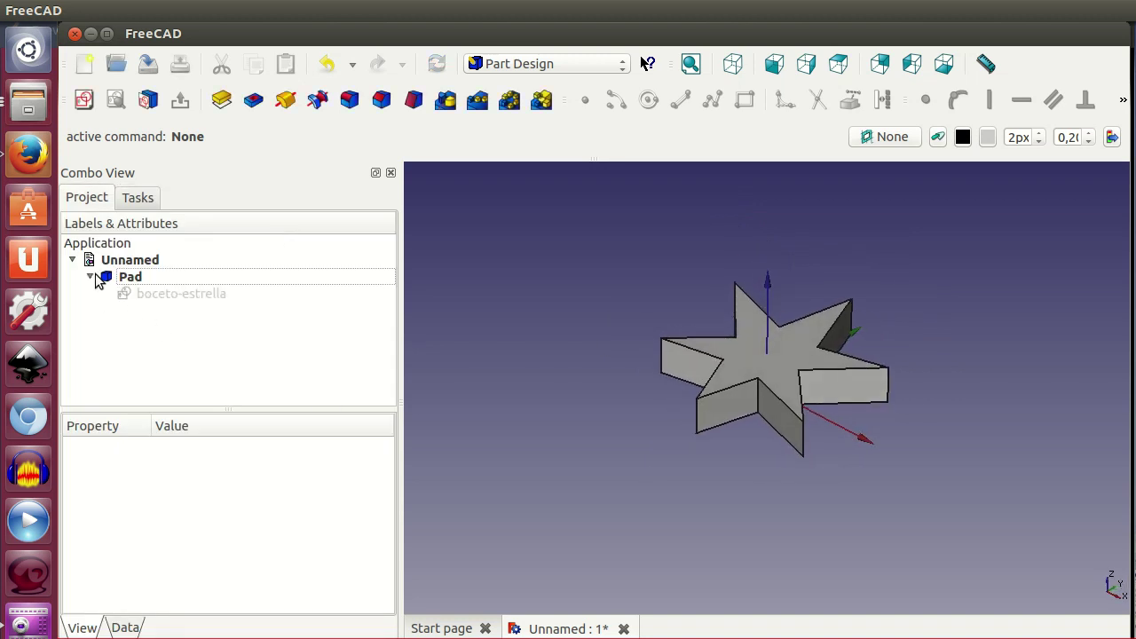
pyautogui.click(129, 277)
pyautogui.click(135, 277)
pyautogui.write('Estrella')
pyautogui.press('Return')
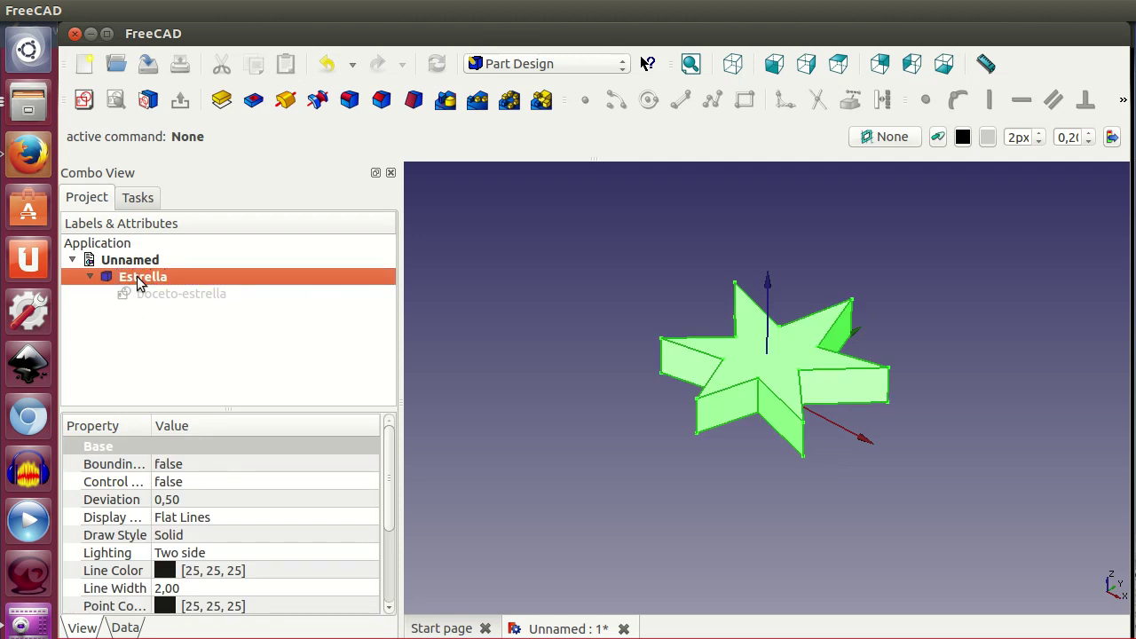
pyautogui.click(130, 627)
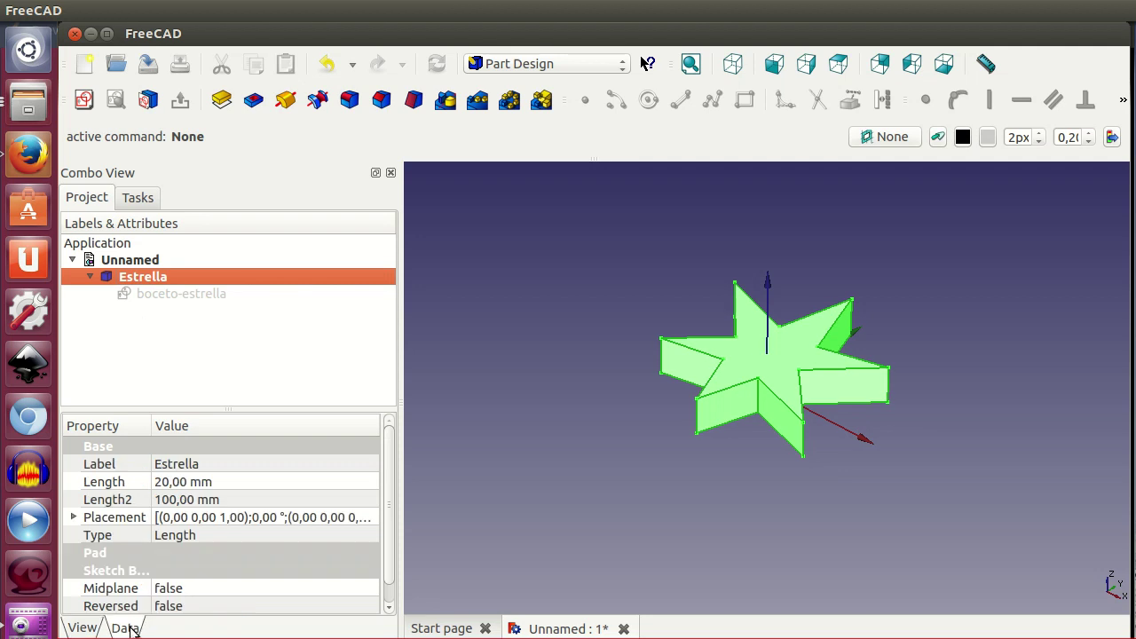
pyautogui.click(371, 519)
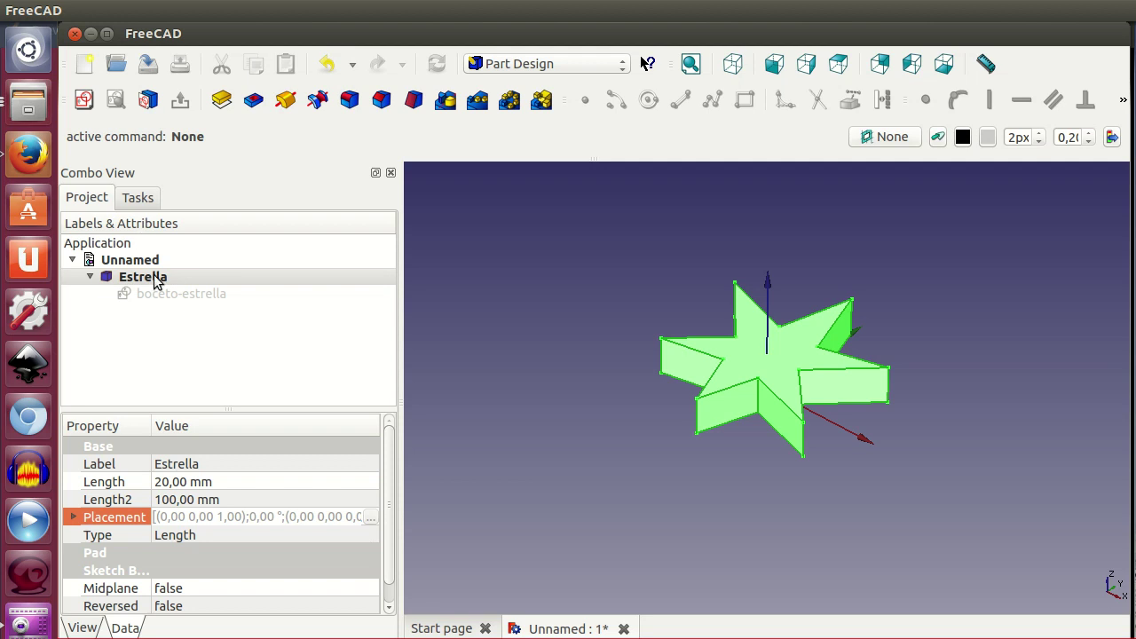
pyautogui.click(175, 293)
pyautogui.click(184, 10)
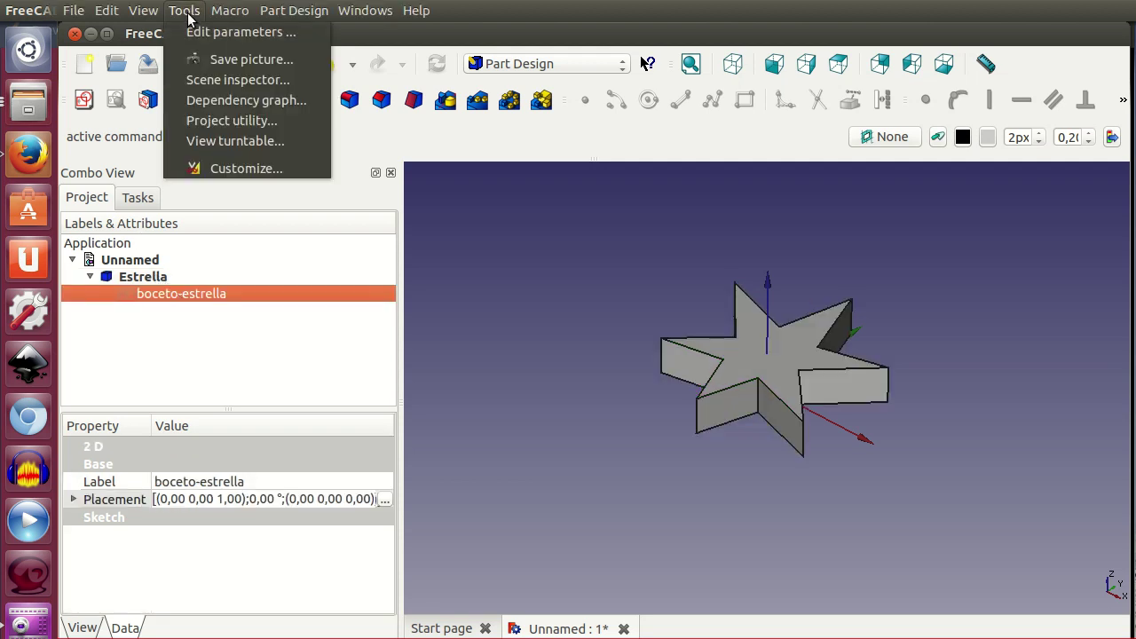
pyautogui.click(209, 100)
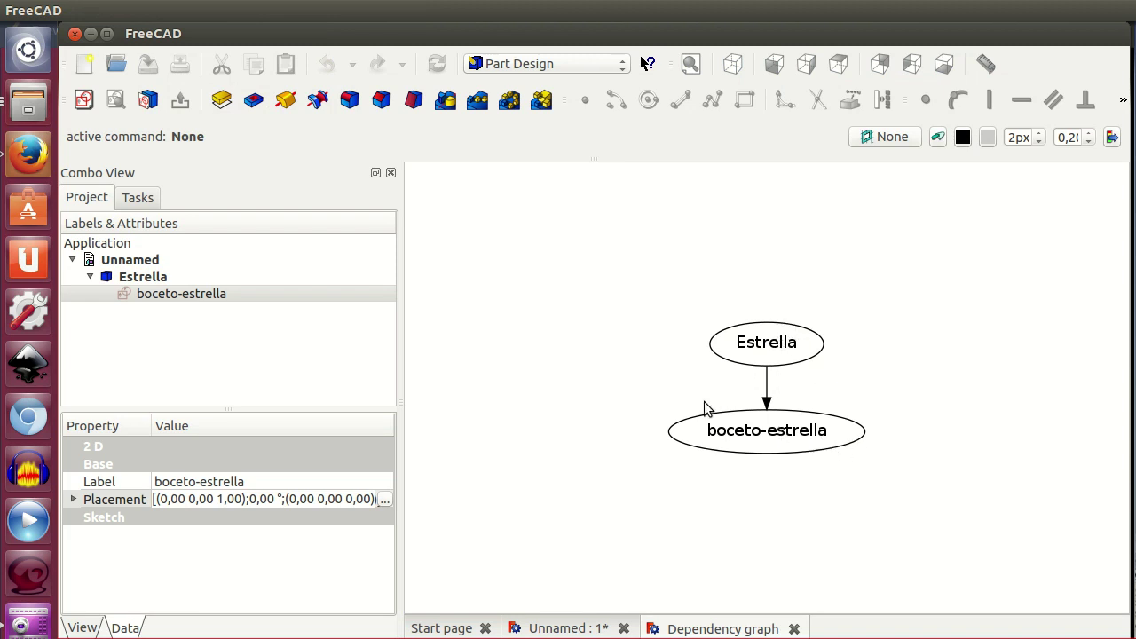
pyautogui.click(793, 630)
pyautogui.click(214, 296)
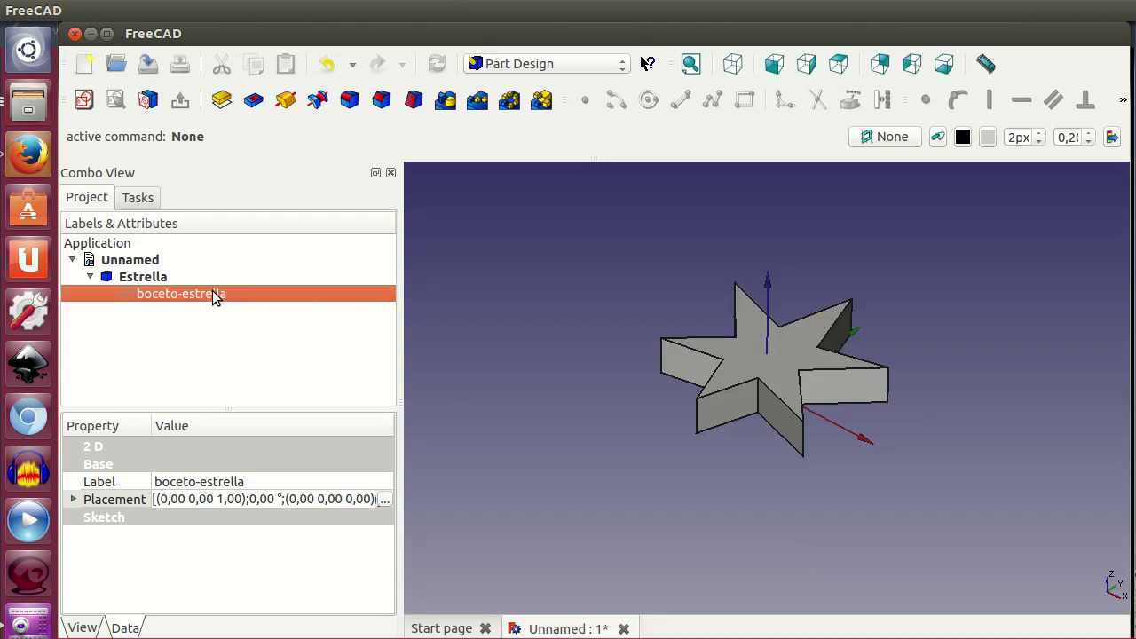
pyautogui.click(386, 499)
pyautogui.moveTo(392, 471); pyautogui.dragTo(394, 581)
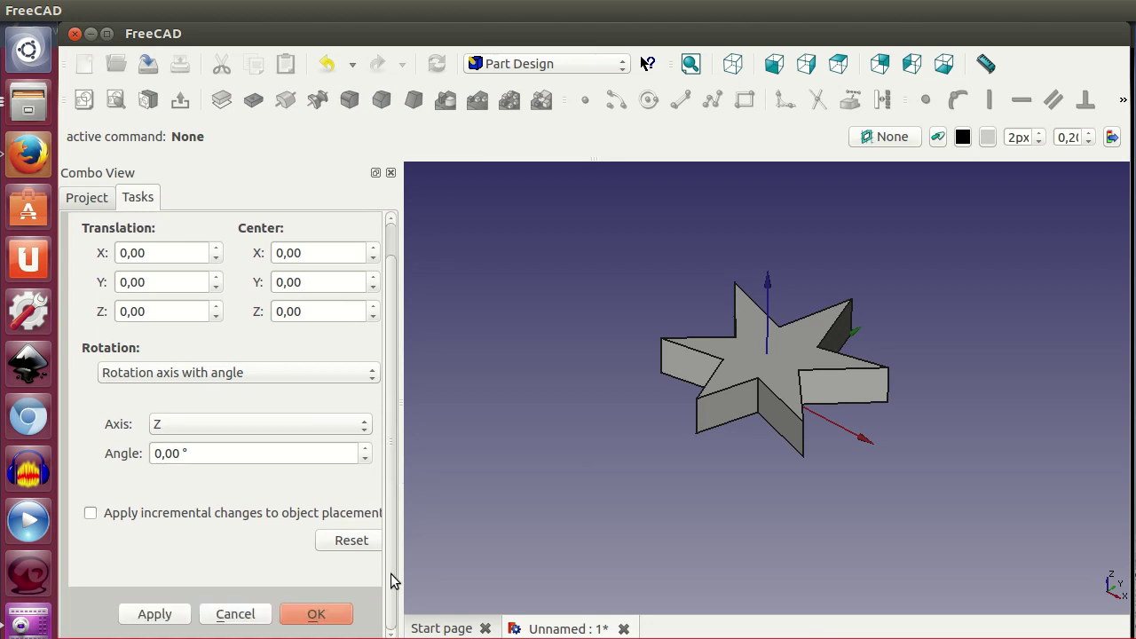
pyautogui.click(241, 615)
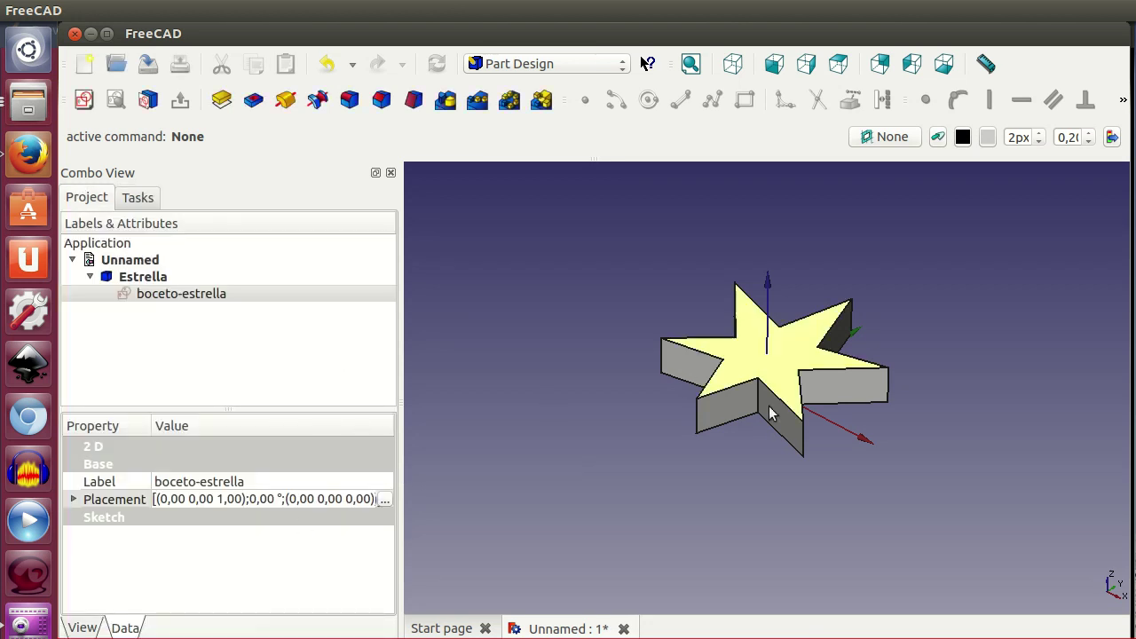
pyautogui.click(172, 278)
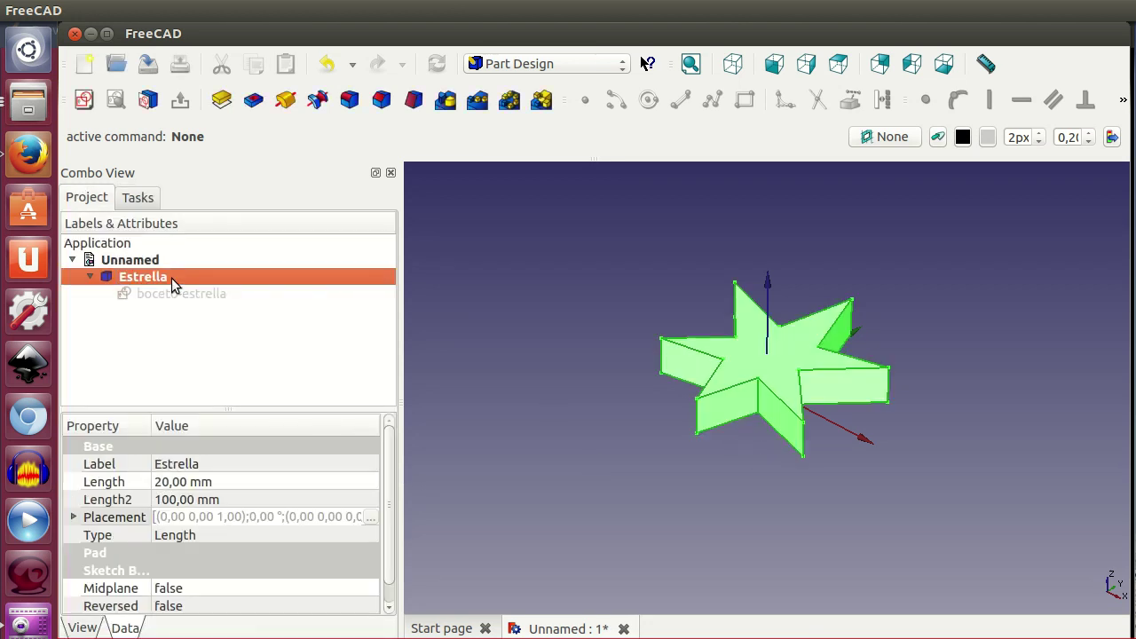
pyautogui.click(179, 353)
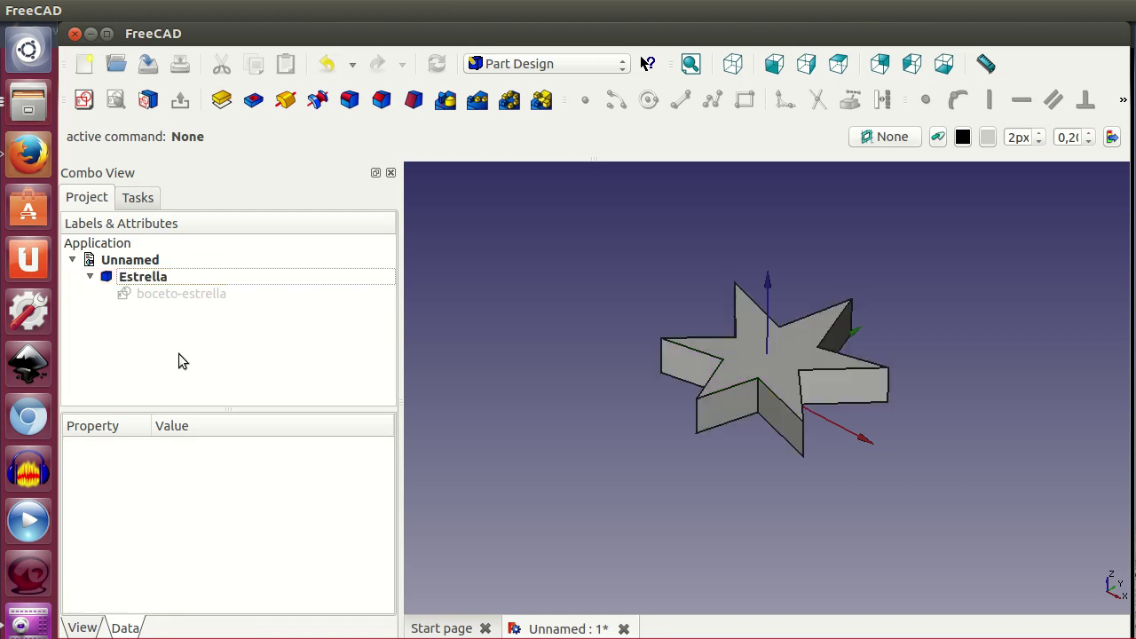
pyautogui.click(690, 64)
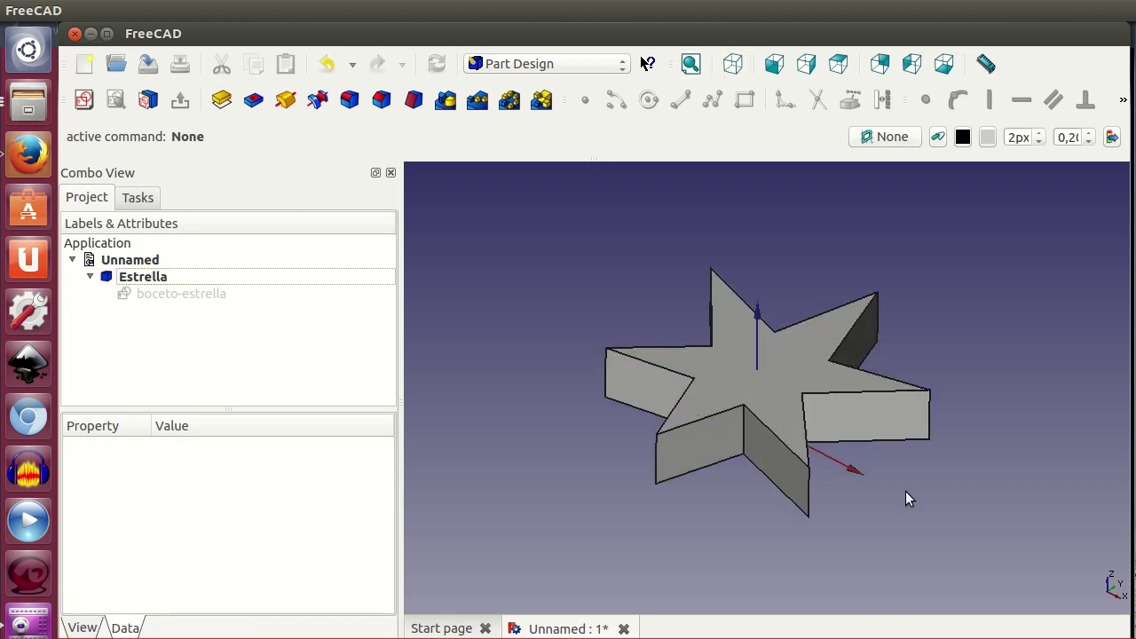
# Reopen boceto-estrella, briefly hide and reshow the Estrella solid, and set isometric view
pyautogui.doubleClick(217, 299)
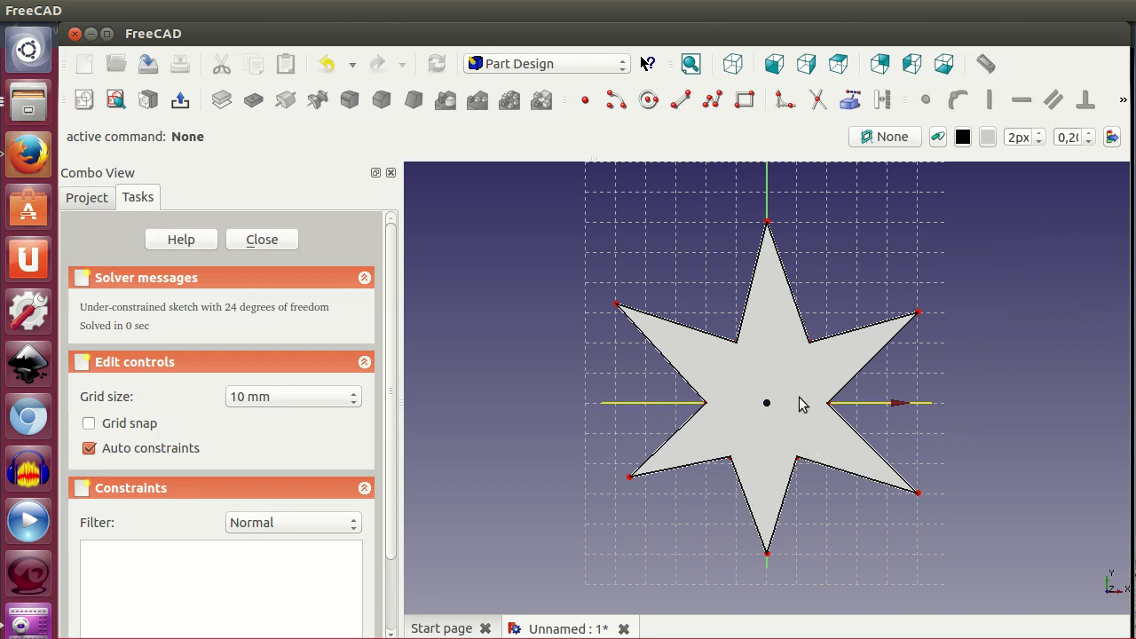
pyautogui.click(90, 195)
pyautogui.click(143, 277)
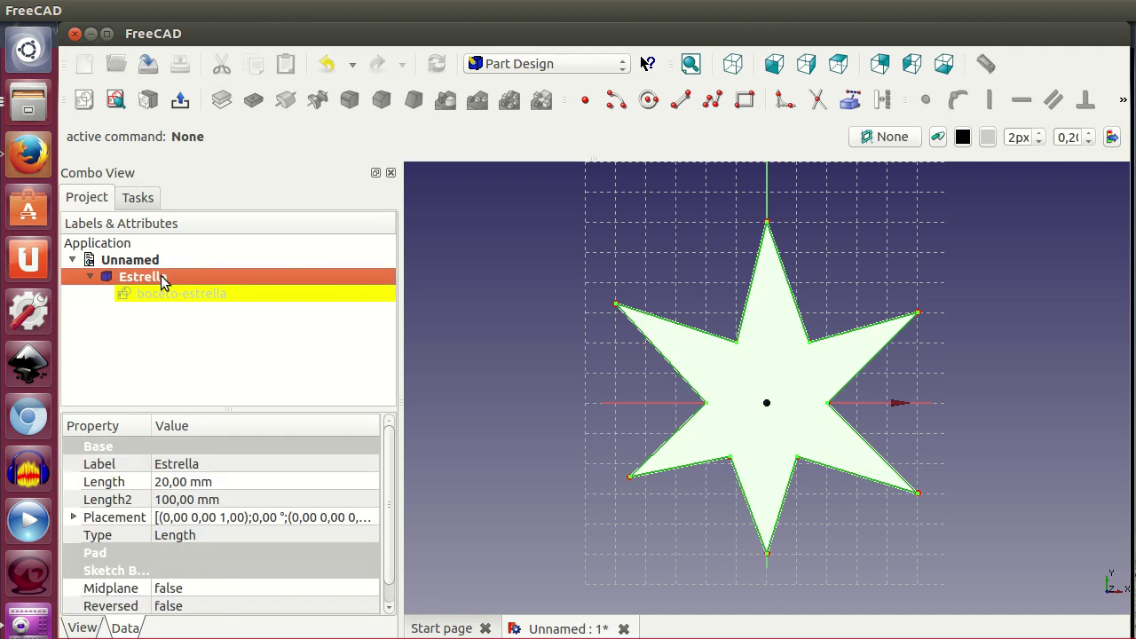
pyautogui.press('space')
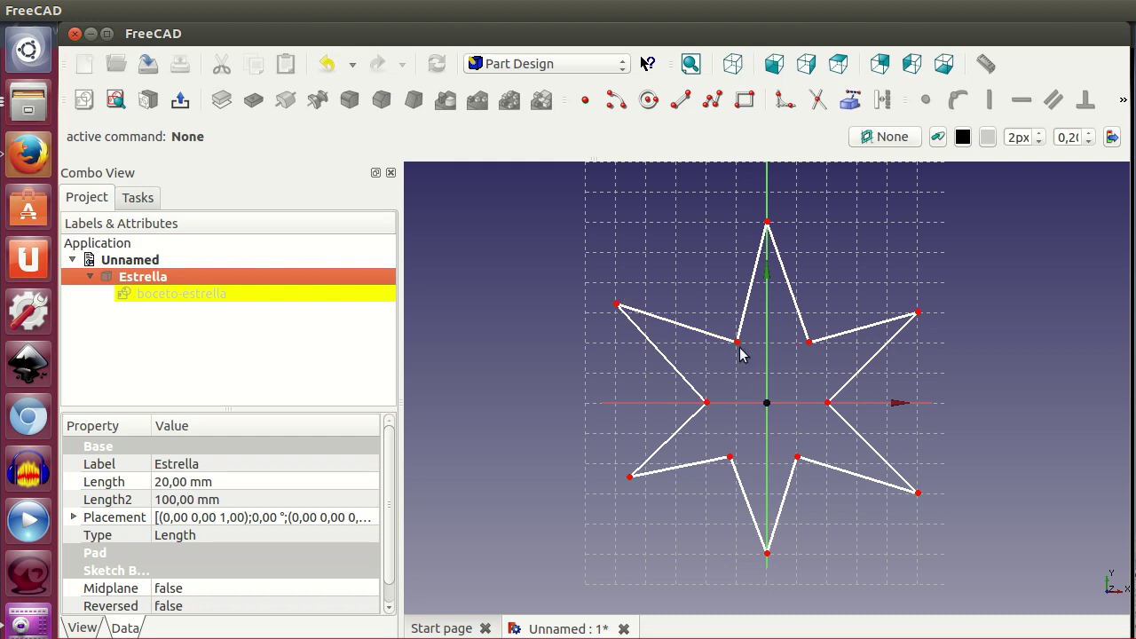
pyautogui.press('space')
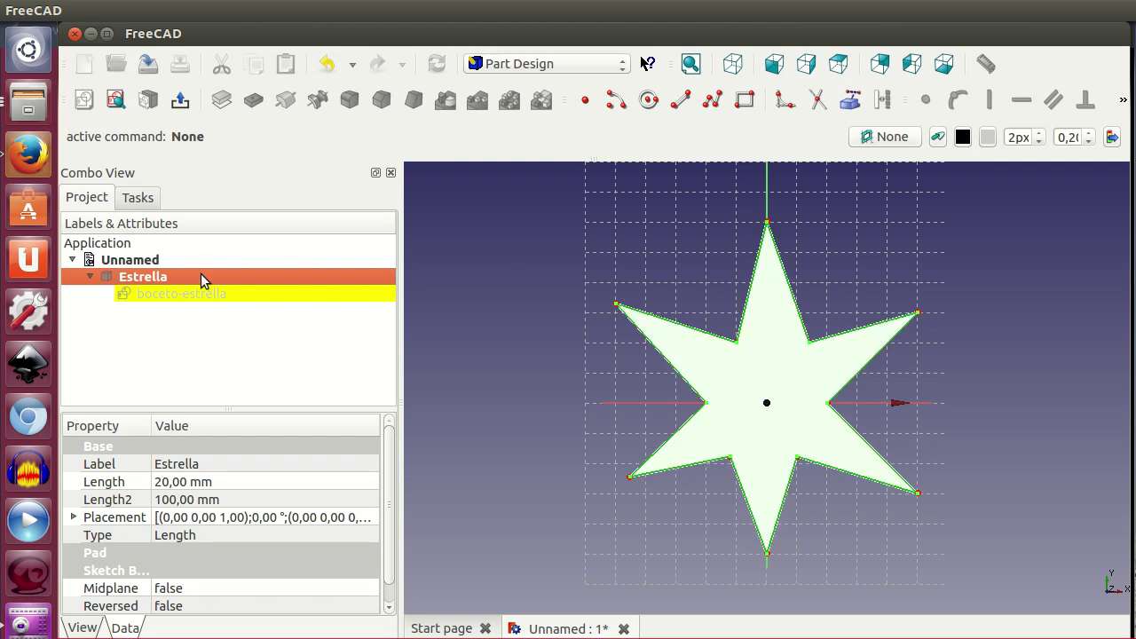
pyautogui.click(734, 68)
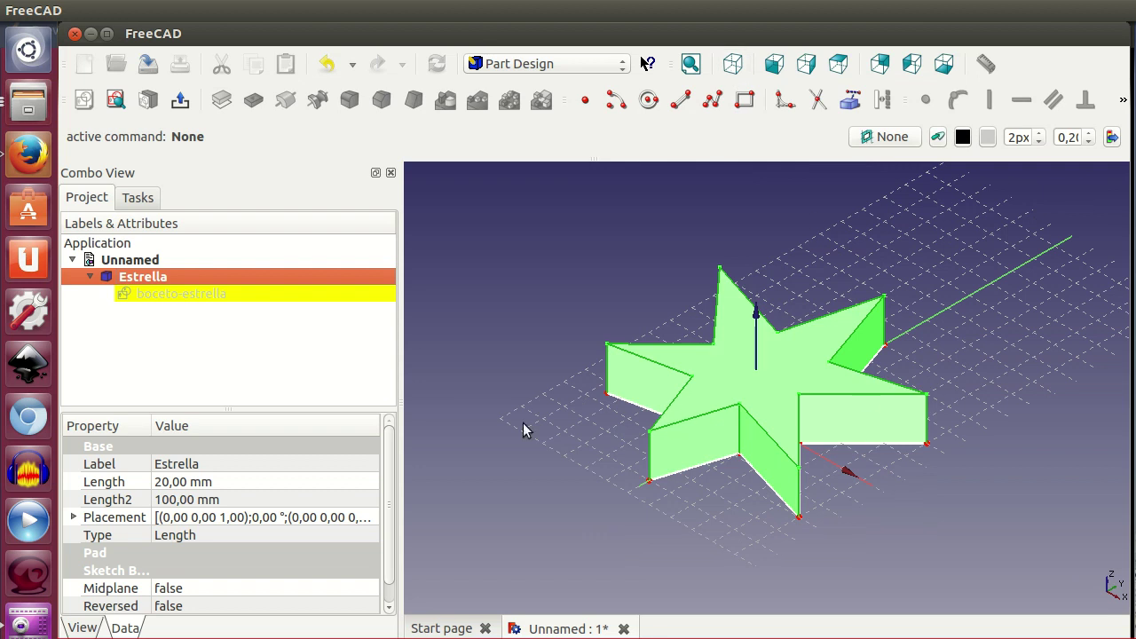
# Drag the right arm's tip slightly outward and close the sketch
pyautogui.click(799, 525)
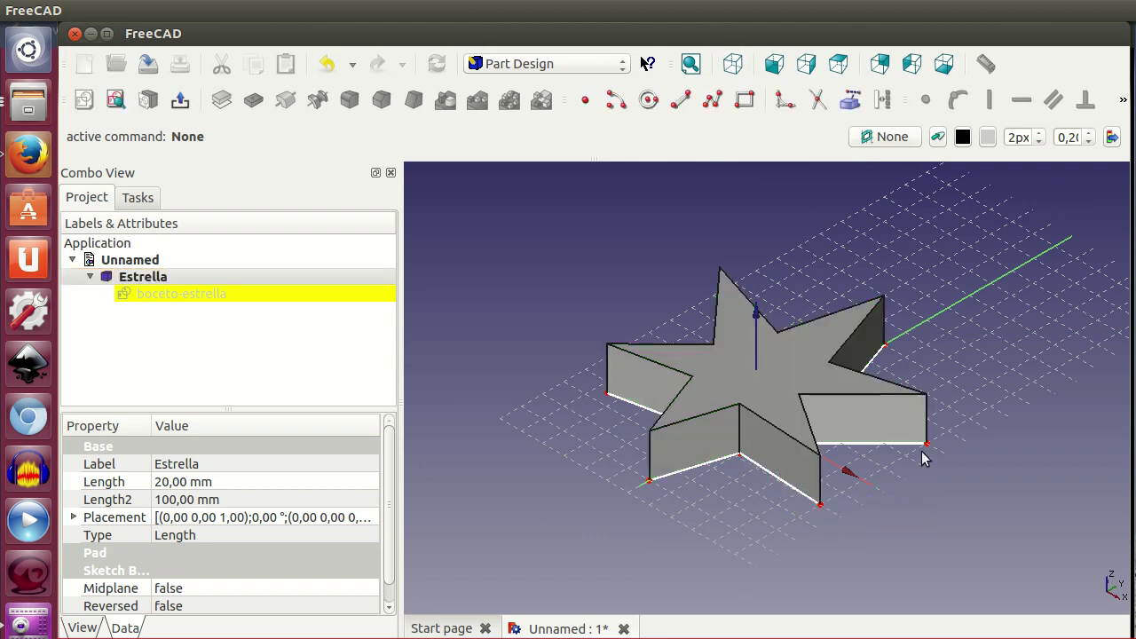
pyautogui.moveTo(927, 443); pyautogui.dragTo(943, 422)
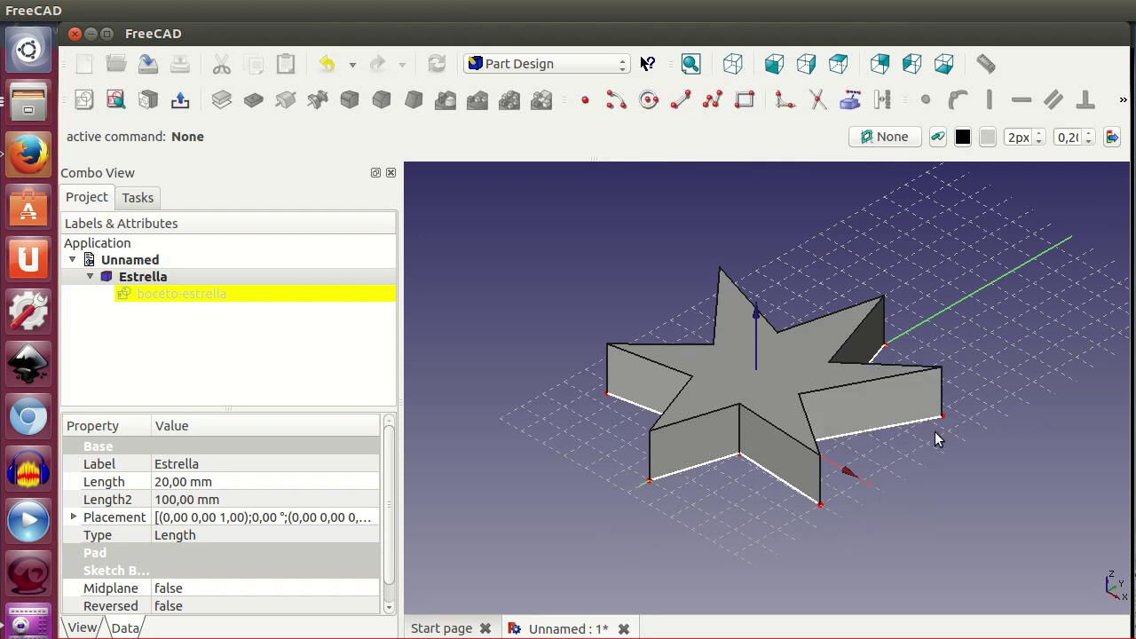
pyautogui.click(138, 198)
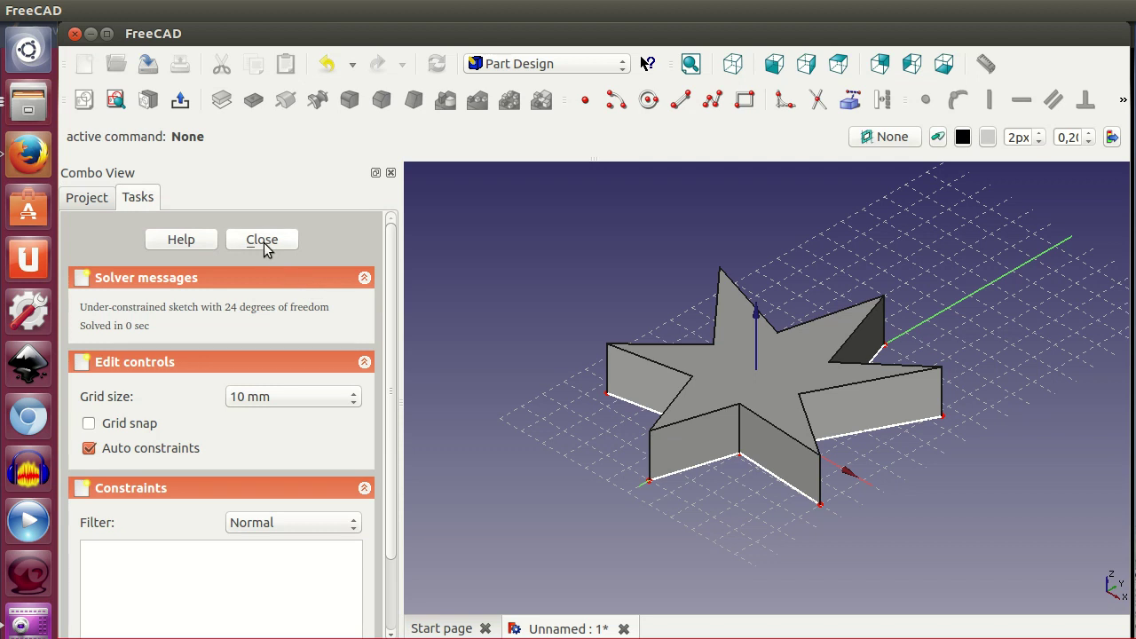
pyautogui.click(264, 241)
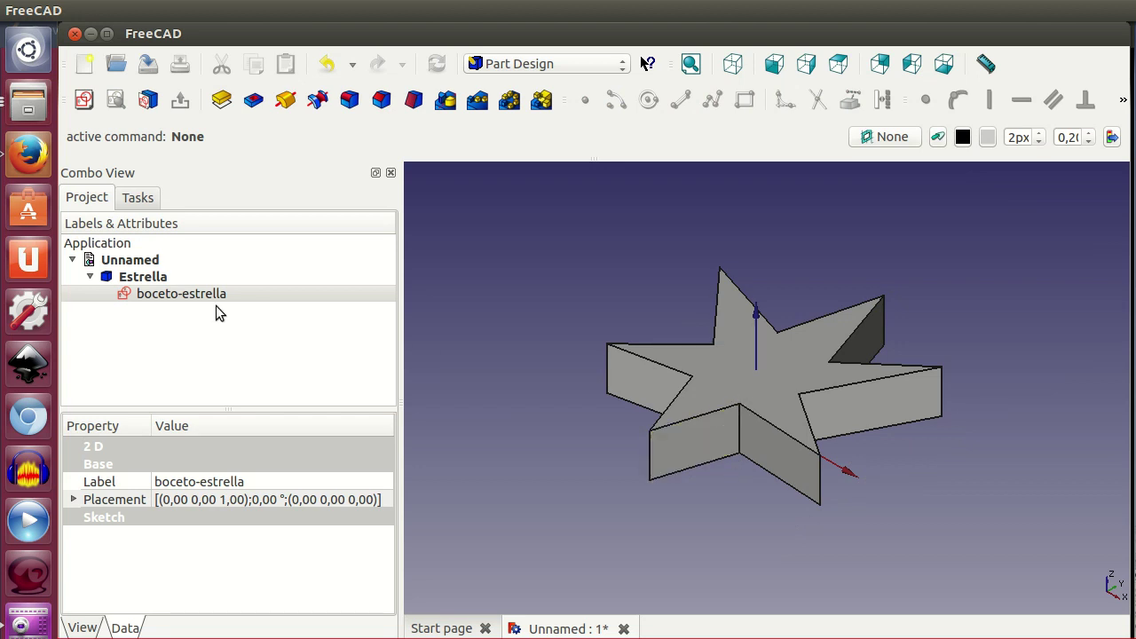
# Edit the Estrella pad and raise its length from 20 to 30 mm
pyautogui.click(140, 276)
pyautogui.doubleClick(147, 278)
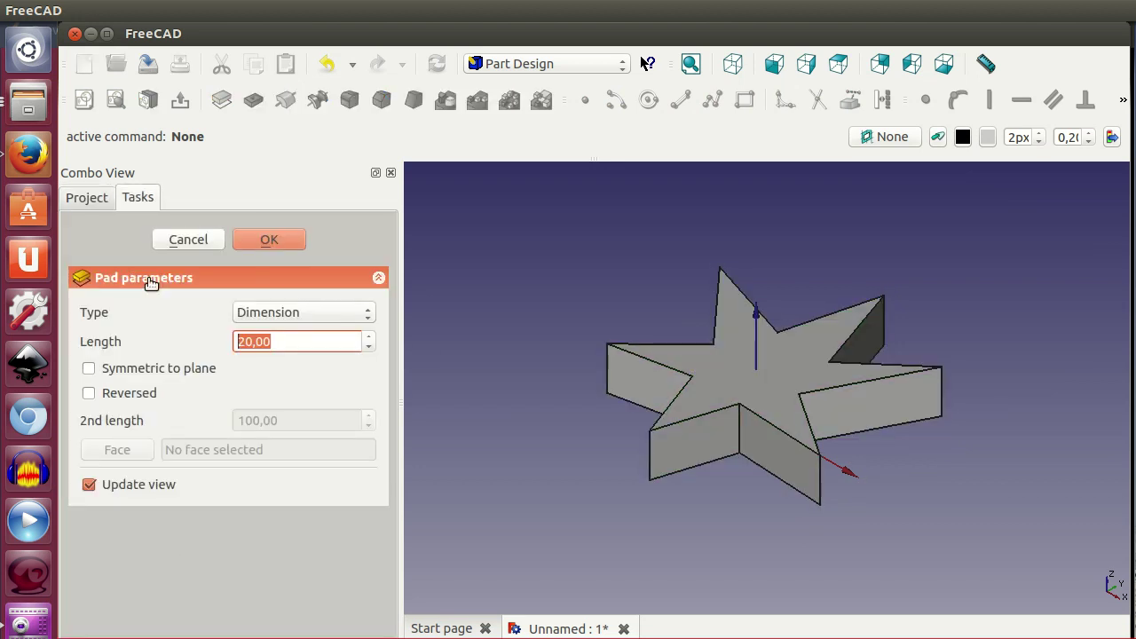
pyautogui.click(286, 343)
pyautogui.scroll(2, 286, 343)
pyautogui.scroll(4, 286, 342)
pyautogui.scroll(-4, 286, 343)
pyautogui.scroll(-2, 286, 343)
pyautogui.scroll(1, 286, 342)
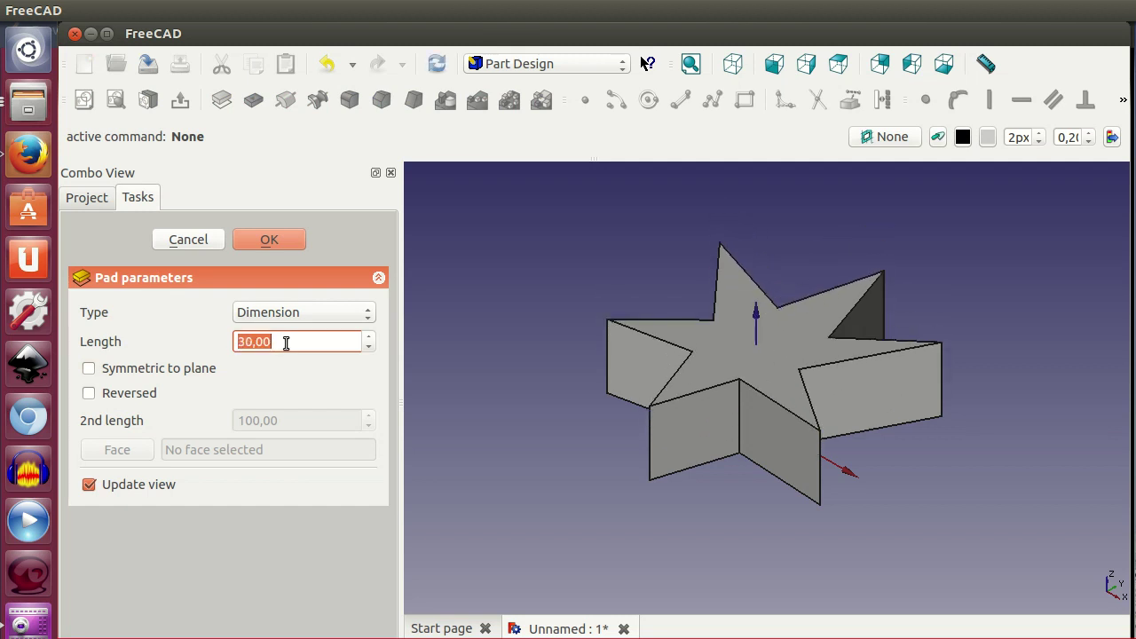
pyautogui.click(287, 238)
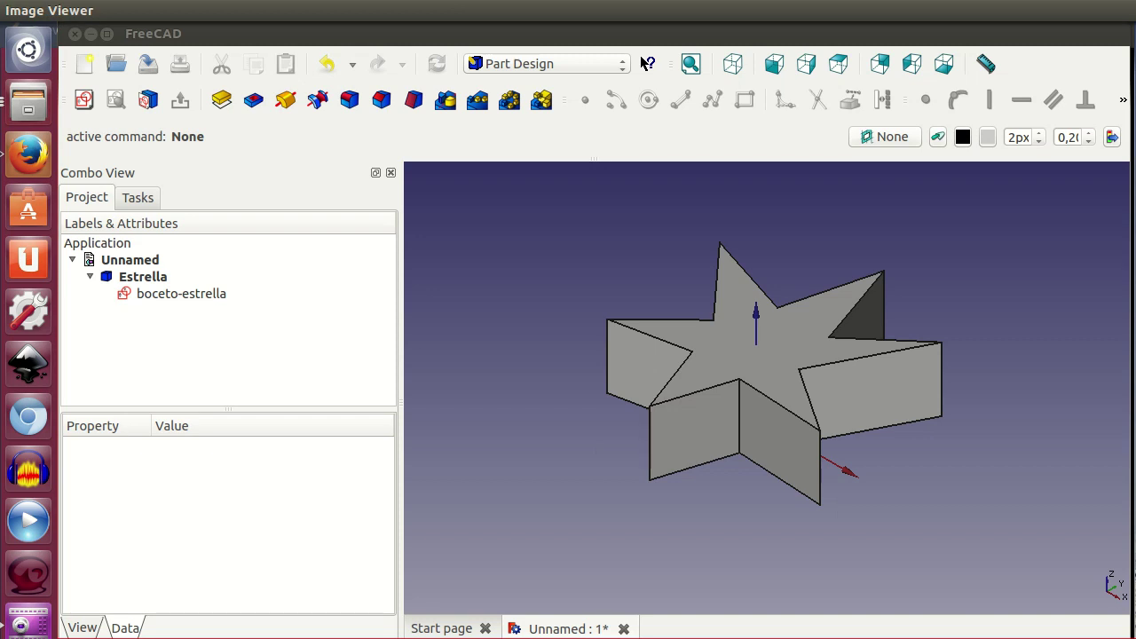
# Move Image Viewer up and page through the ingot and arrow images to lightning bolt image 9/10
pyautogui.moveTo(885, 292); pyautogui.dragTo(844, 74)
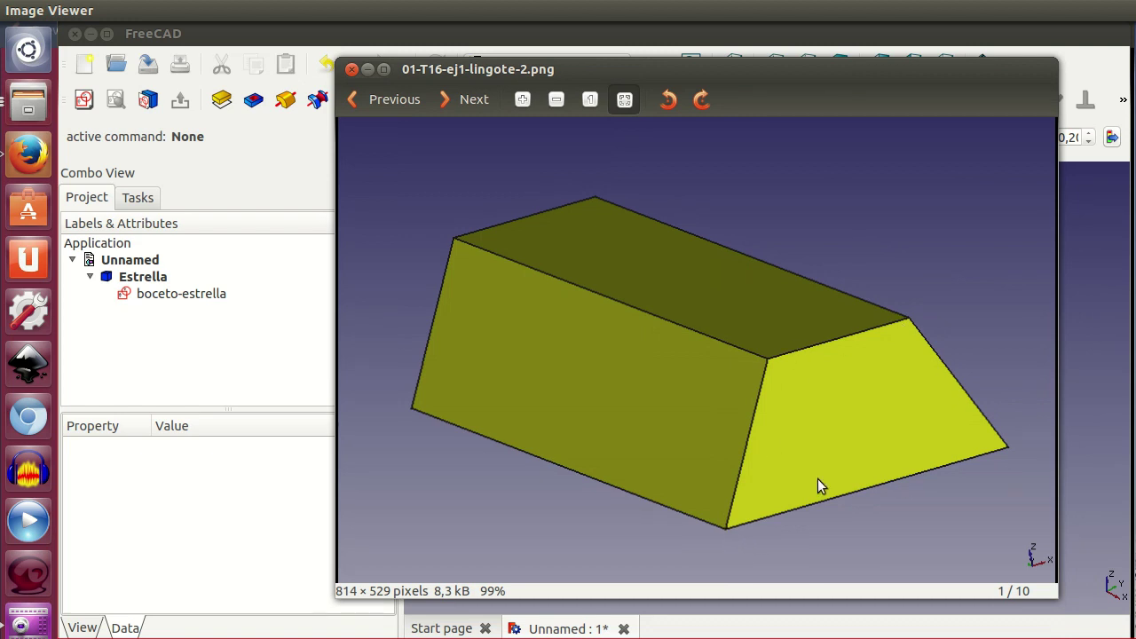
pyautogui.click(474, 100)
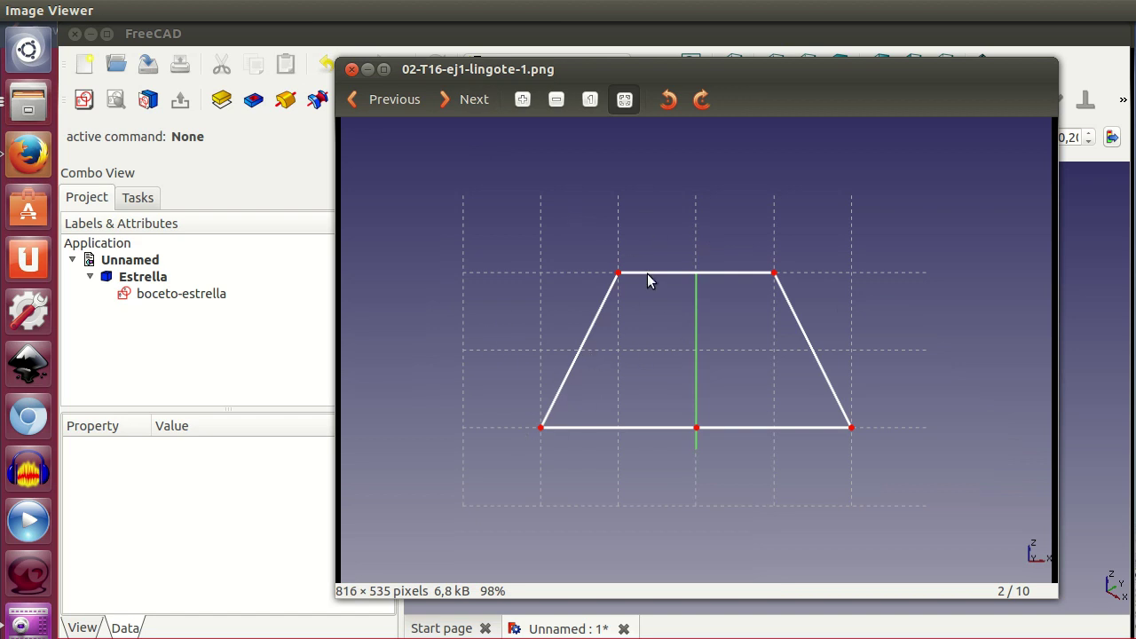
pyautogui.click(476, 103)
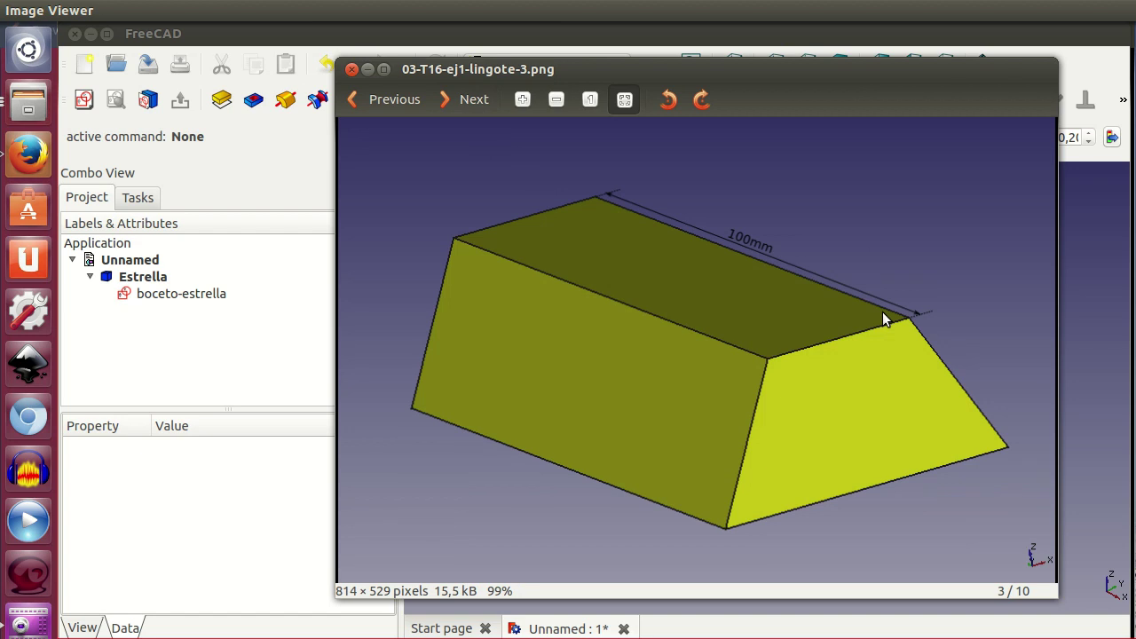
pyautogui.click(458, 100)
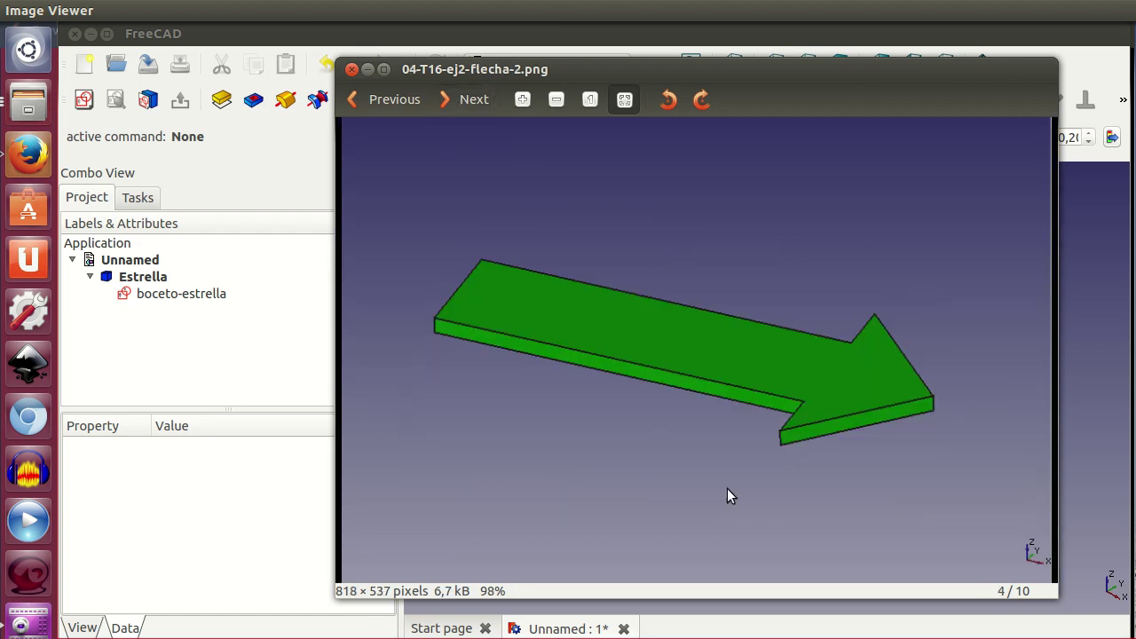
pyautogui.click(470, 105)
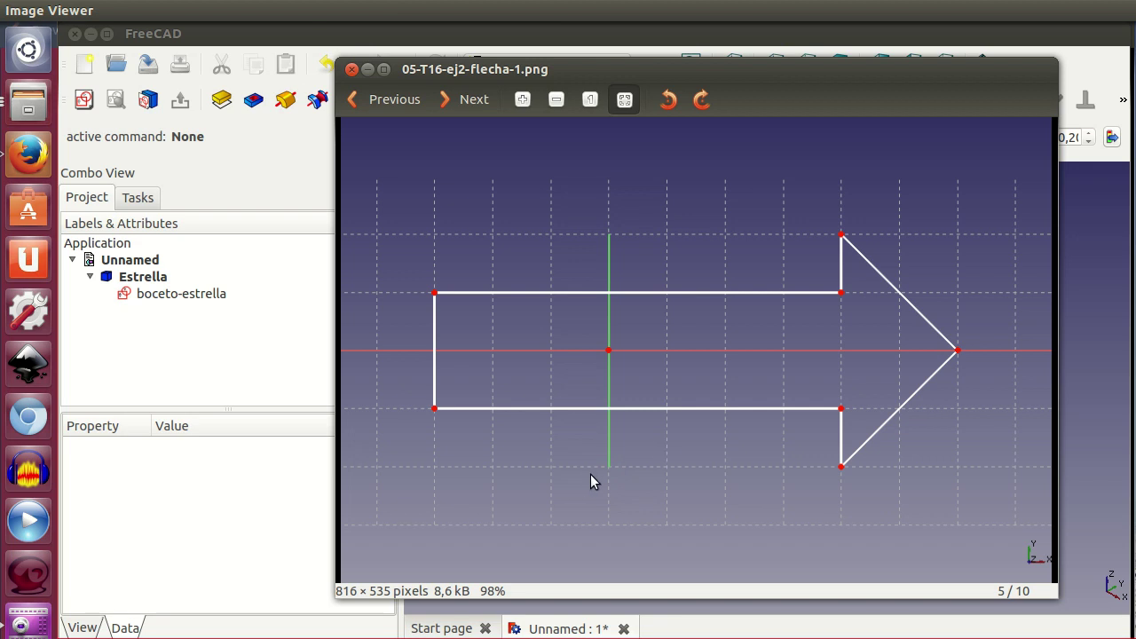
pyautogui.click(471, 99)
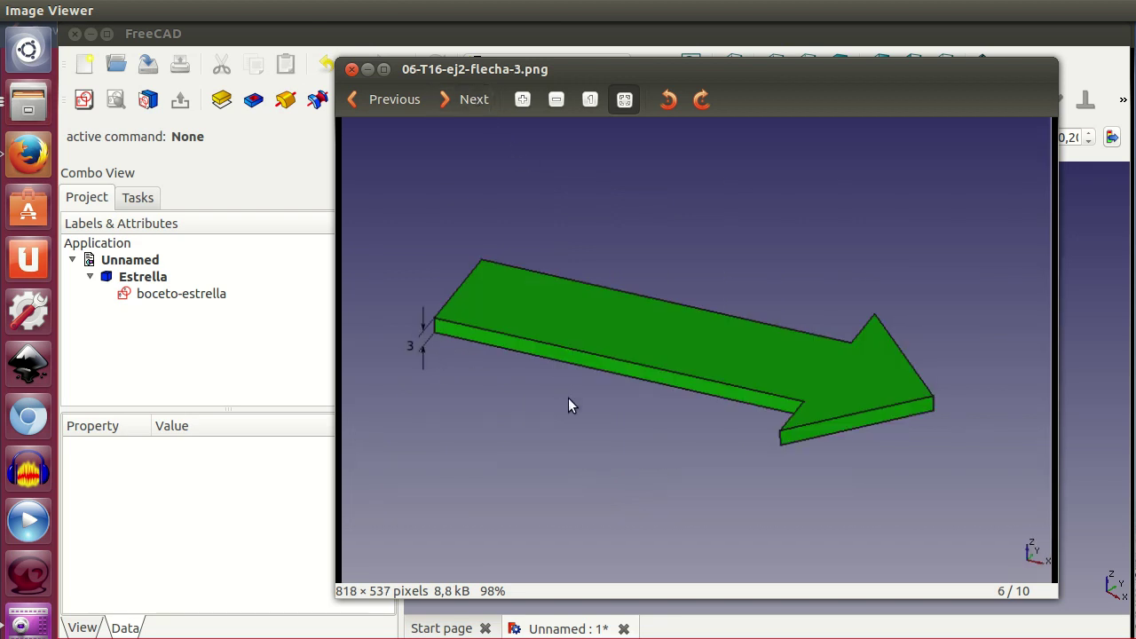
pyautogui.click(468, 101)
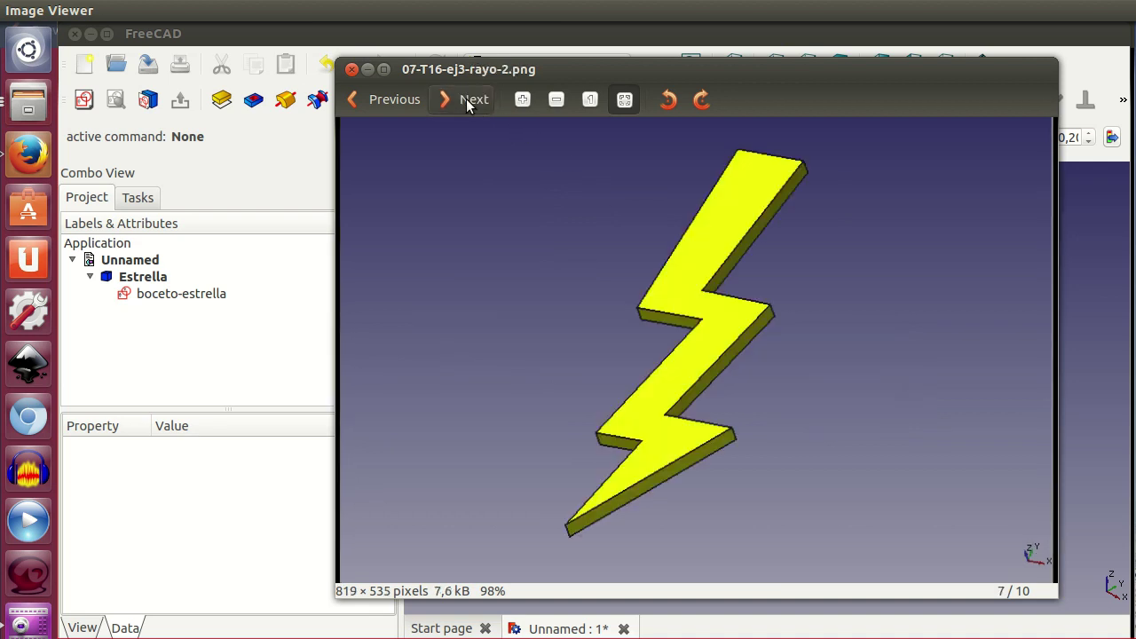
pyautogui.click(479, 100)
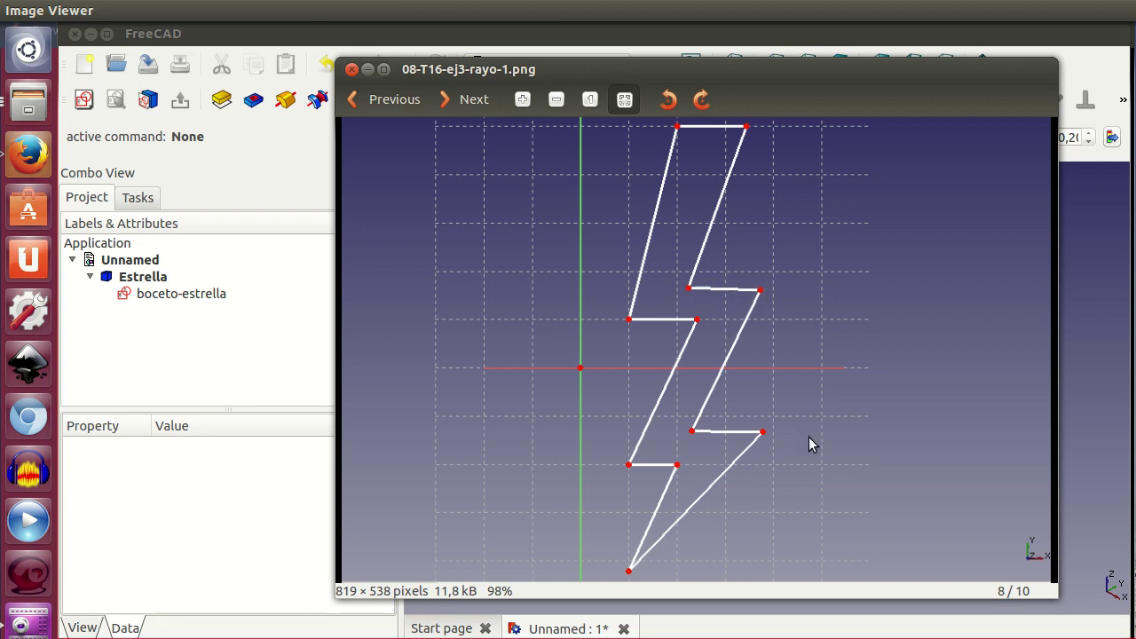
pyautogui.click(457, 98)
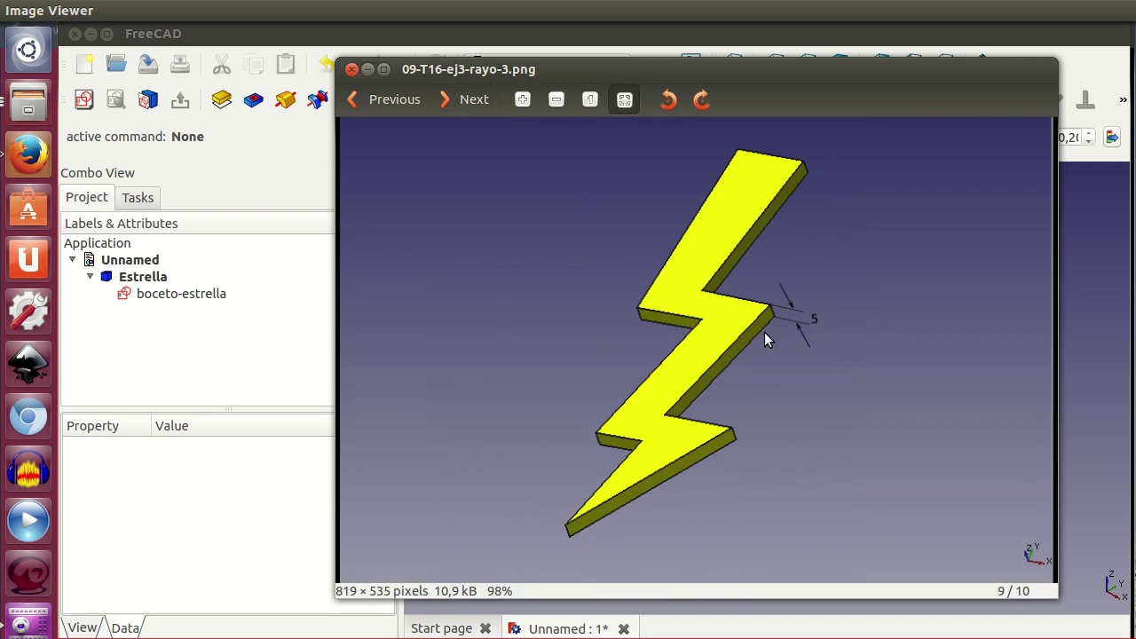